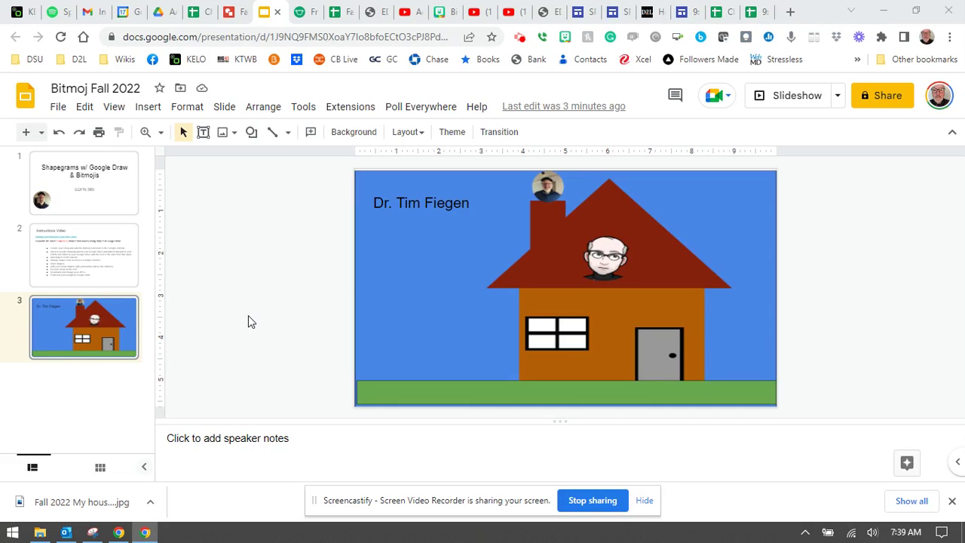
Step: View the title slide, then the Instructions Video slide listing the house assignment steps
{"action": "left_click", "coordinate": [103, 201]}
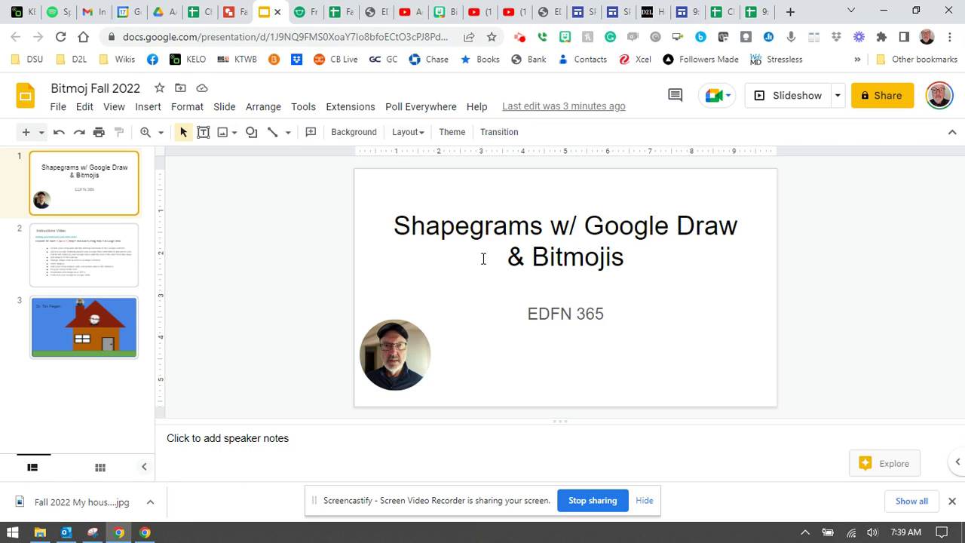
{"action": "left_click", "coordinate": [83, 251]}
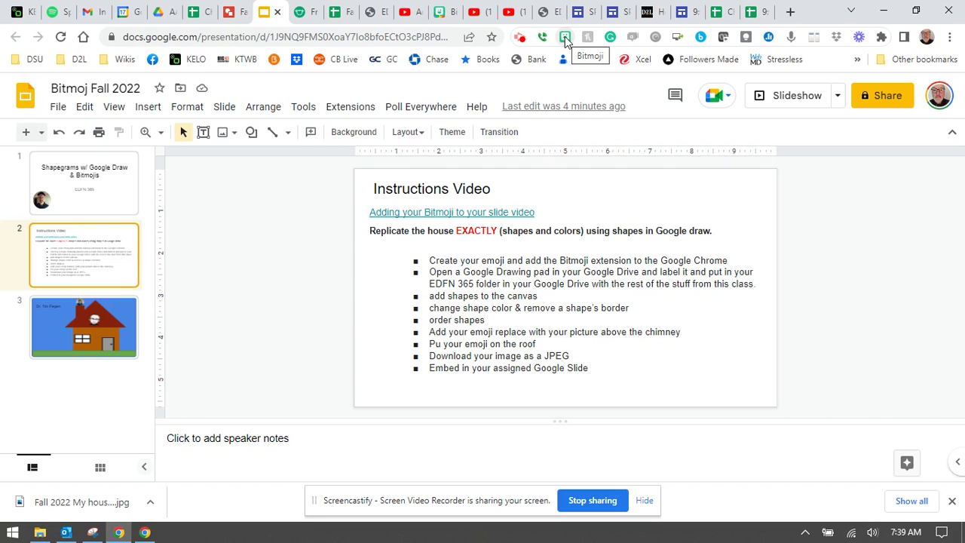
{"action": "right_click", "coordinate": [565, 40]}
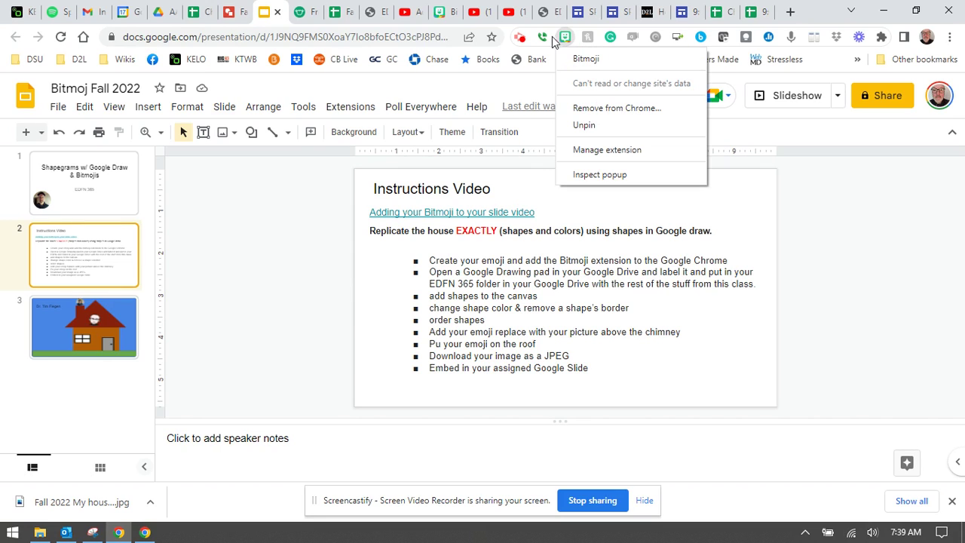
{"action": "left_click", "coordinate": [565, 38]}
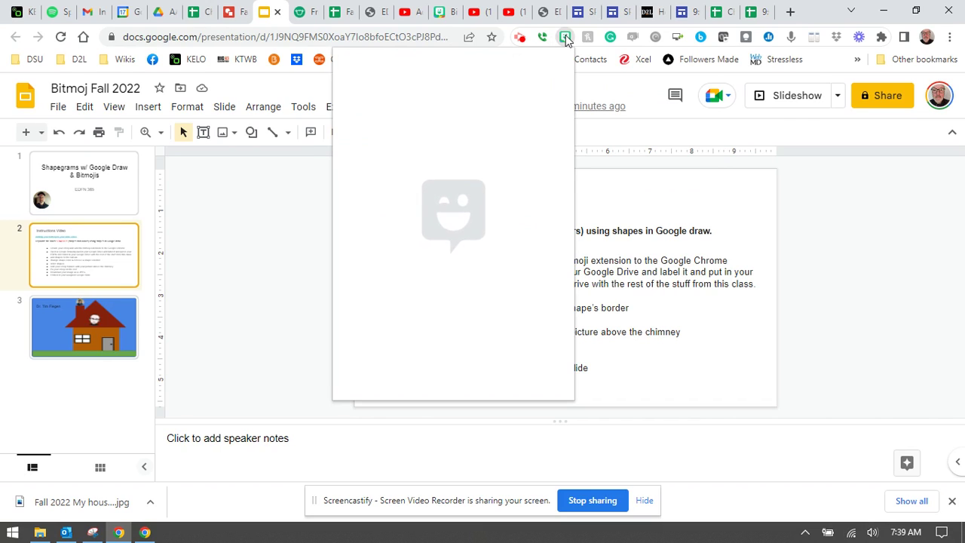
{"action": "left_click", "coordinate": [856, 222]}
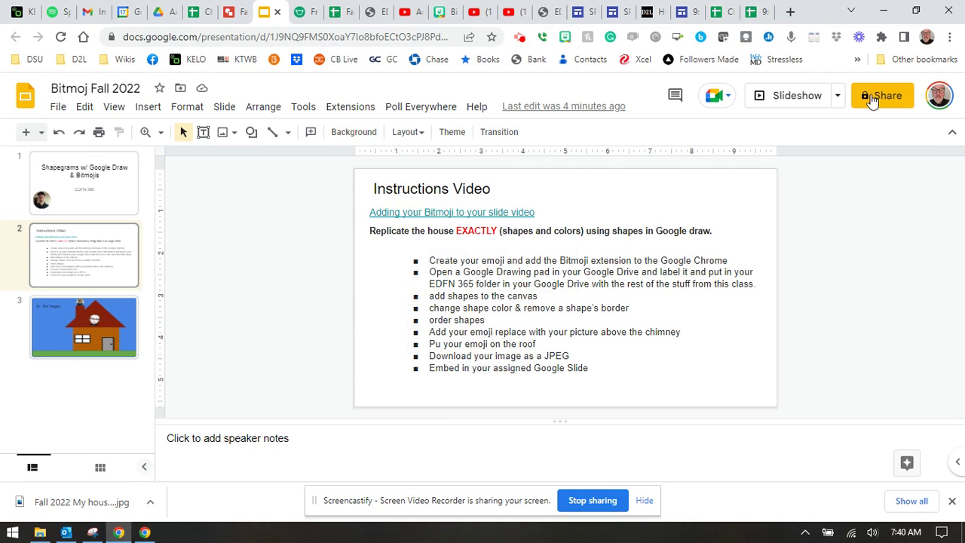
Step: Present the instructions slide full screen, then start fixing 'Pu' to 'Put' in the roof step
{"action": "left_click", "coordinate": [800, 97]}
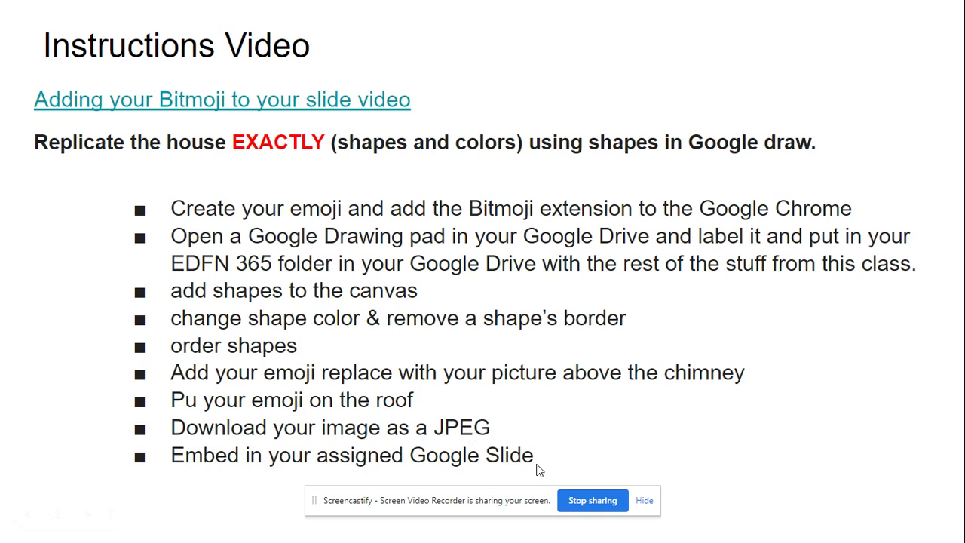
{"action": "key", "text": "Escape"}
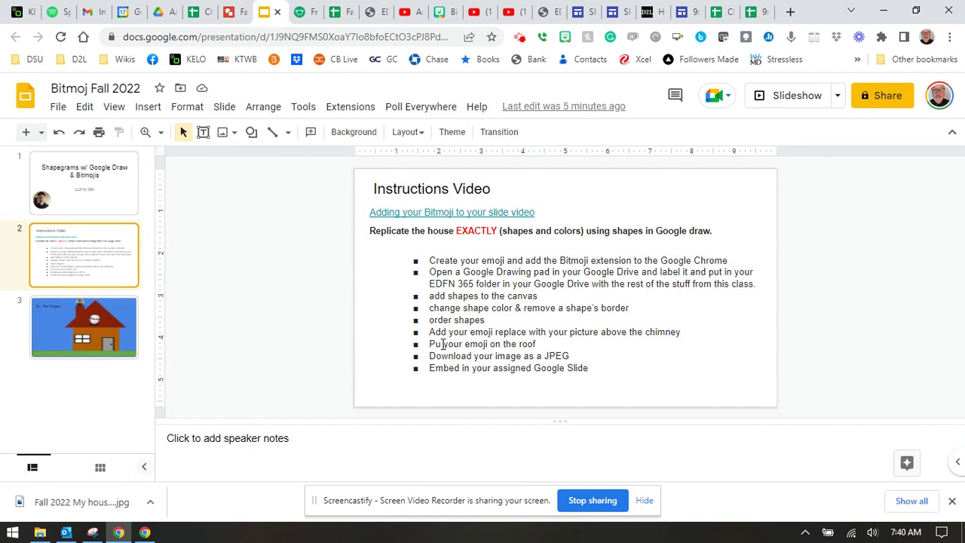
{"action": "left_click", "coordinate": [443, 344]}
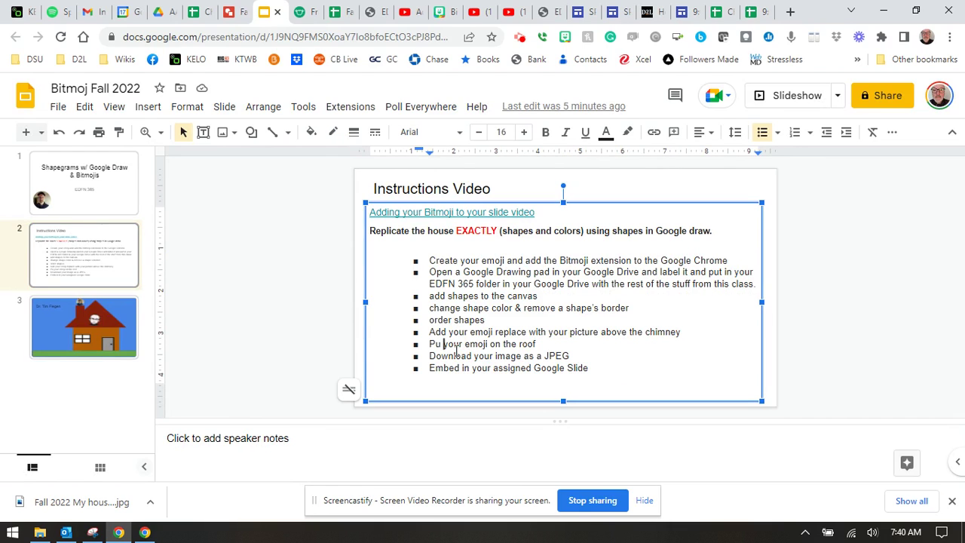
Step: Present slide 3's house full screen, then switch to the My house & Bitmoji drawing
{"action": "left_click", "coordinate": [50, 326]}
{"action": "left_click", "coordinate": [802, 96]}
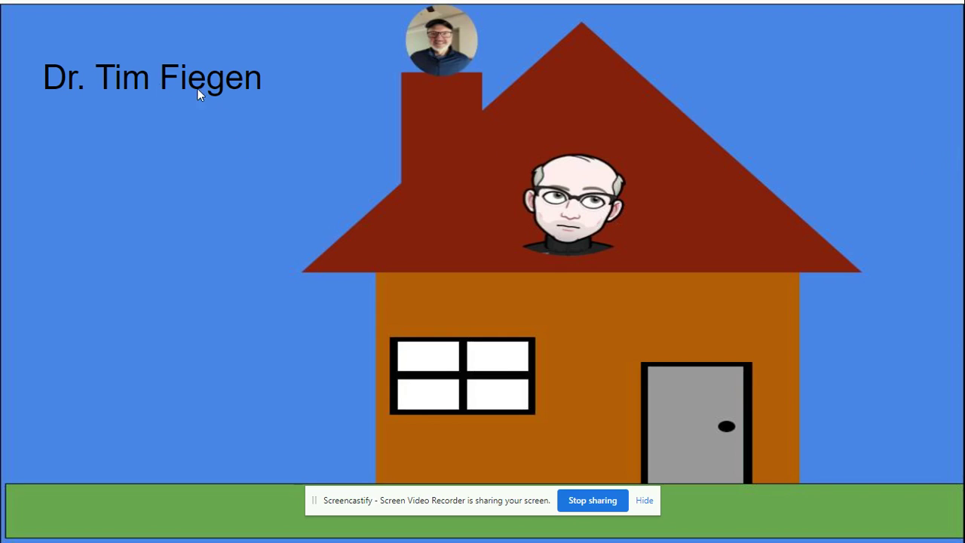
{"action": "key", "text": "Escape"}
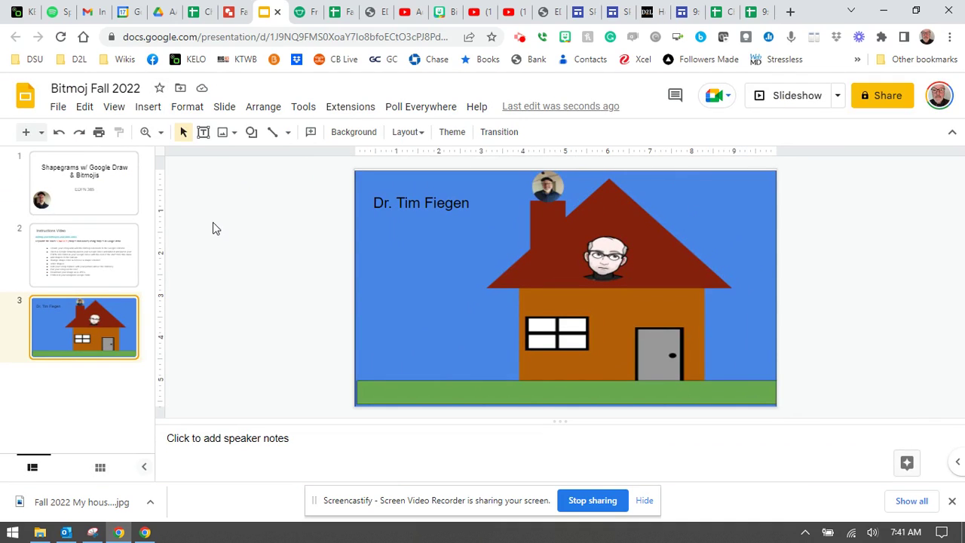
{"action": "left_click", "coordinate": [228, 13]}
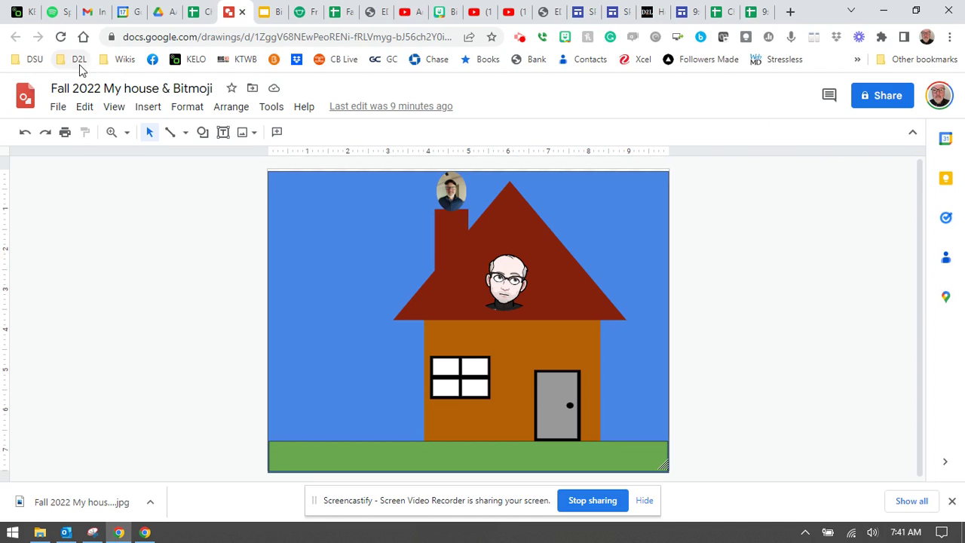
Step: Create a blank Google Drawing from the Drive course folder, then return to the house drawing
{"action": "left_click", "coordinate": [167, 13]}
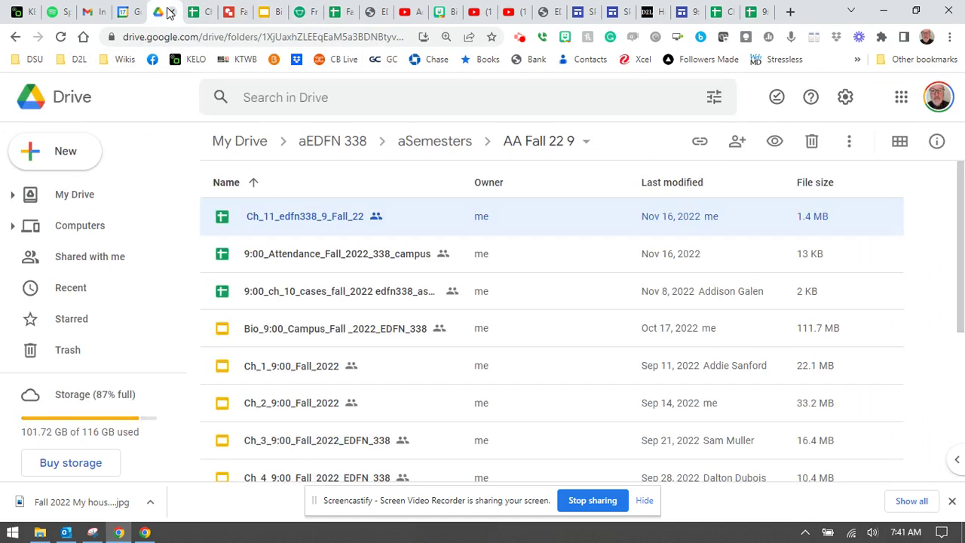
{"action": "left_click", "coordinate": [57, 152]}
{"action": "mouse_move", "coordinate": [71, 355]}
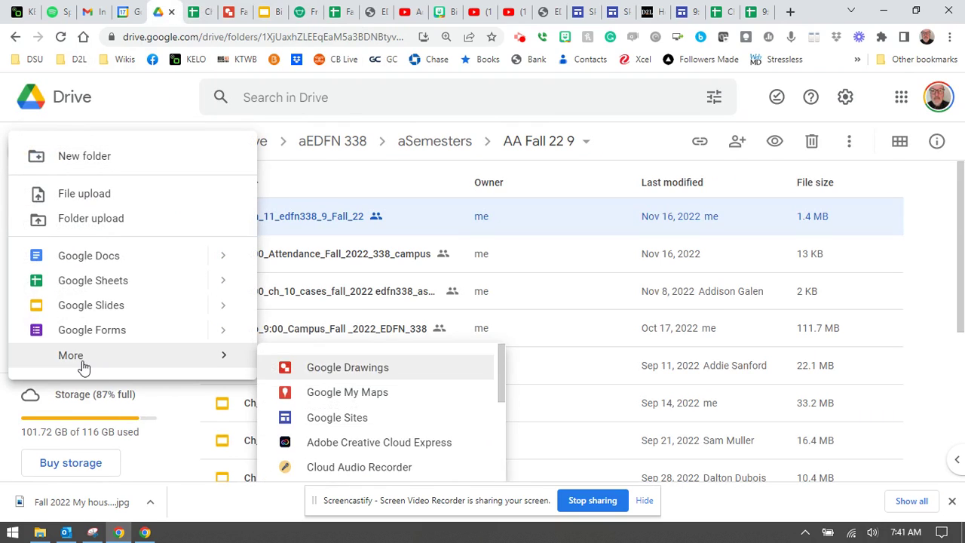
{"action": "left_click", "coordinate": [349, 369]}
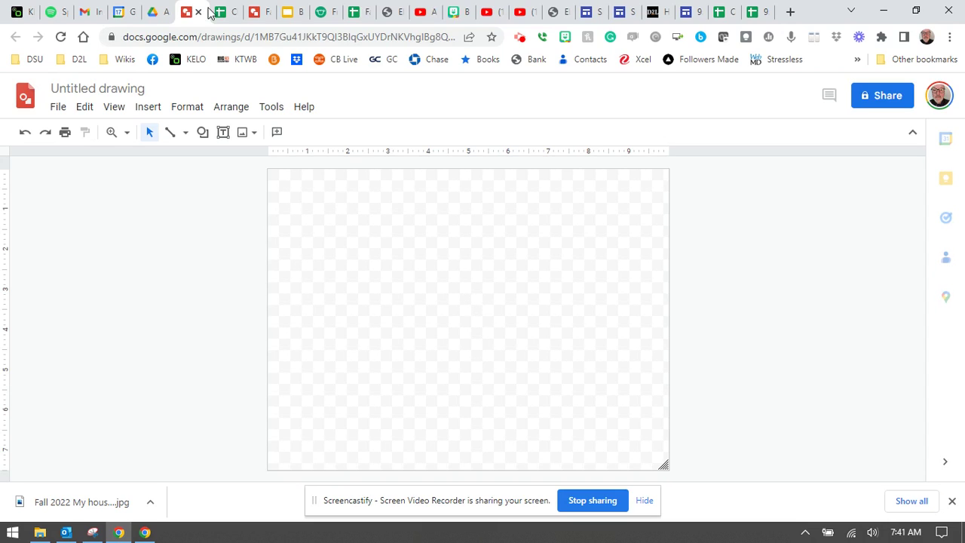
{"action": "left_click", "coordinate": [256, 15]}
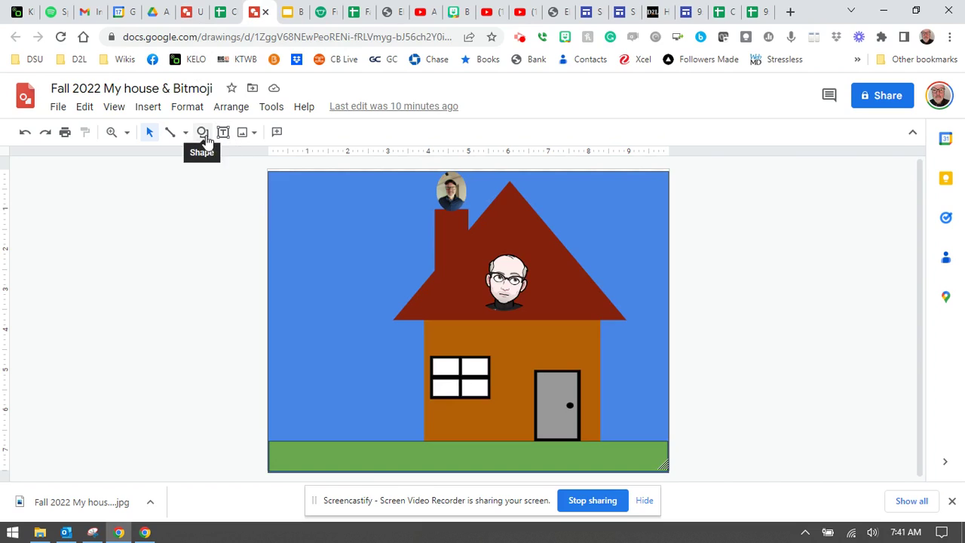
Step: Try moving the blue background down and right, then undo the move
{"action": "left_click", "coordinate": [204, 137]}
{"action": "left_click", "coordinate": [206, 141]}
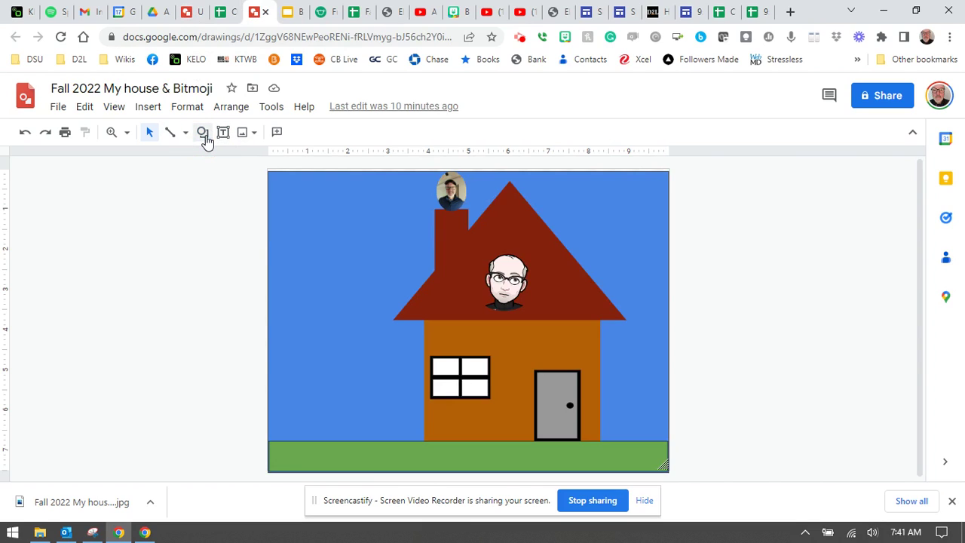
{"action": "left_click", "coordinate": [280, 187]}
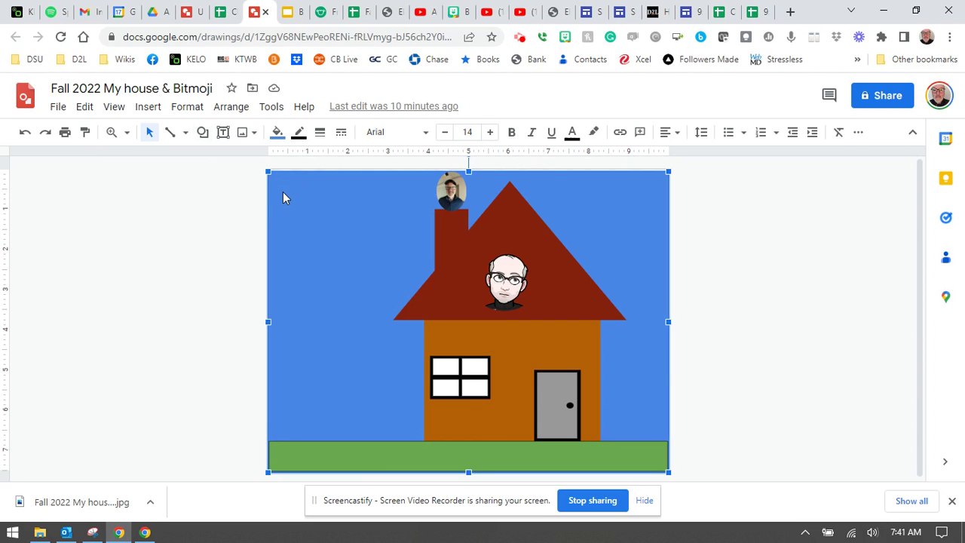
{"action": "left_click_drag", "start_coordinate": [282, 191], "coordinate": [326, 222]}
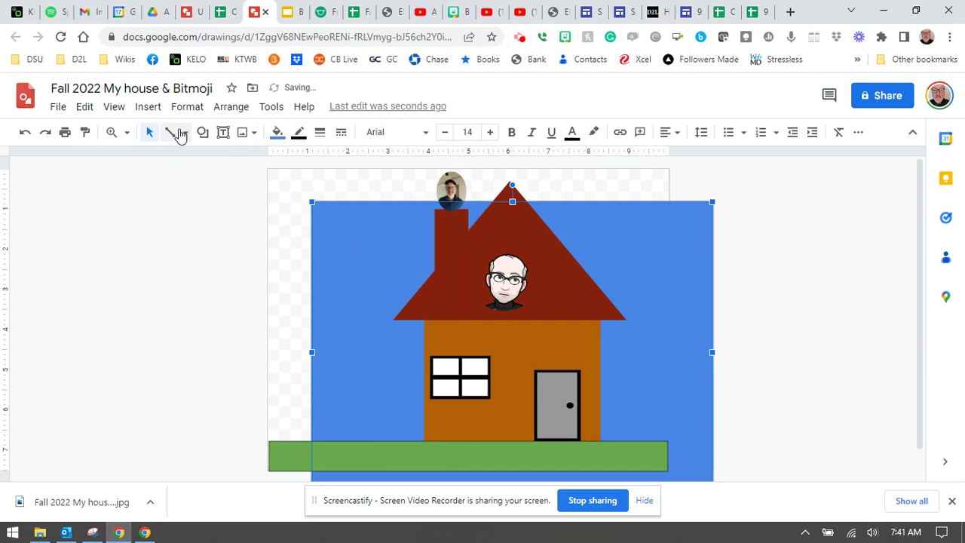
{"action": "left_click", "coordinate": [25, 131]}
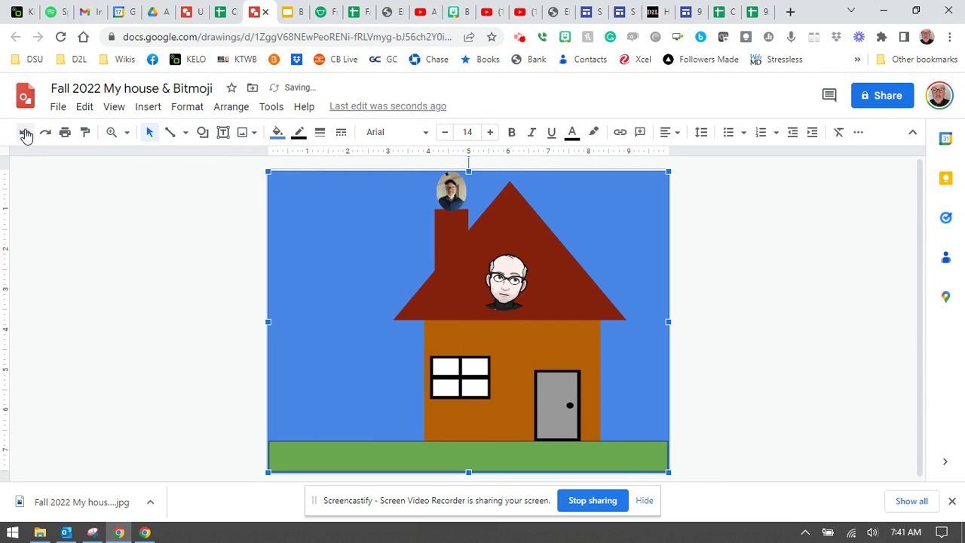
Step: Inspect each piece in turn: photo, Bitmoji, roof, chimney, house body and background
{"action": "left_click", "coordinate": [450, 188]}
{"action": "left_click", "coordinate": [507, 270]}
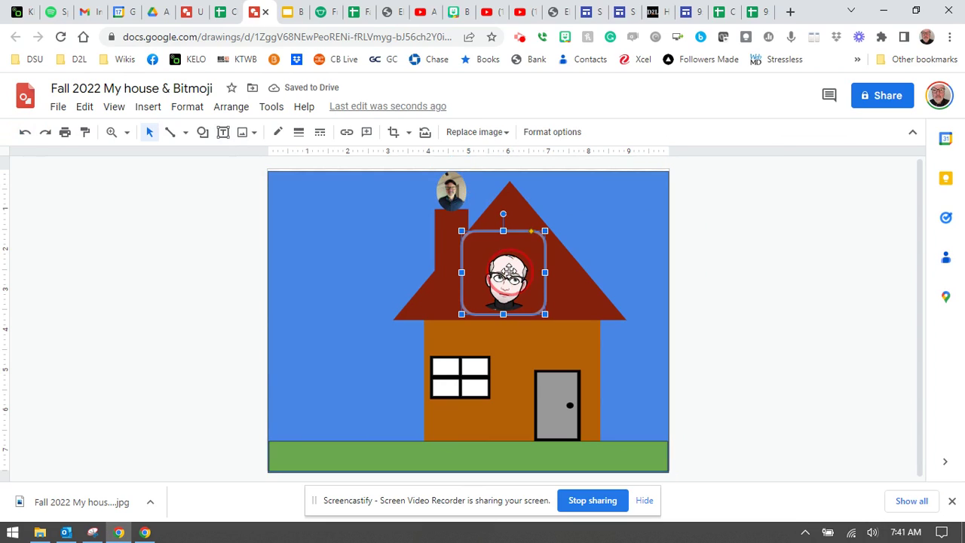
{"action": "left_click", "coordinate": [558, 281]}
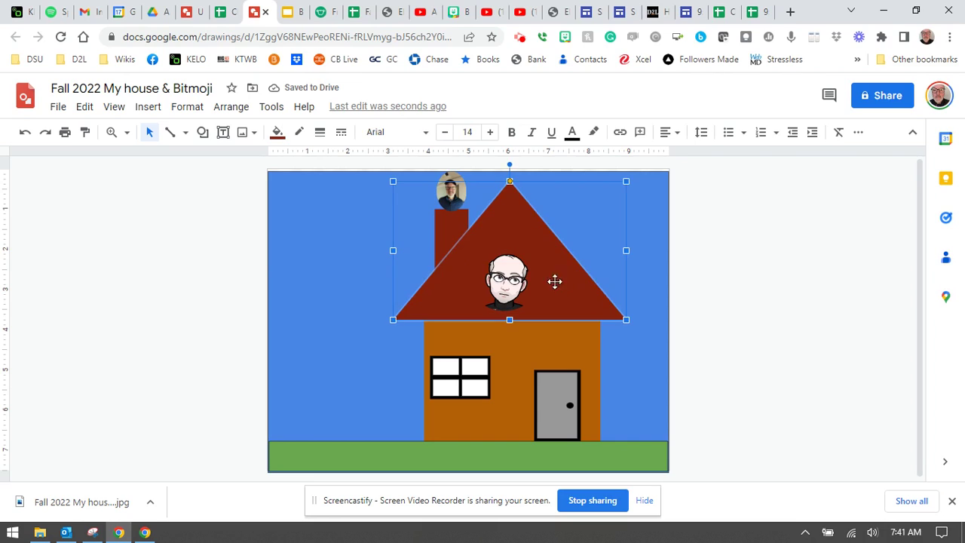
{"action": "left_click", "coordinate": [452, 230]}
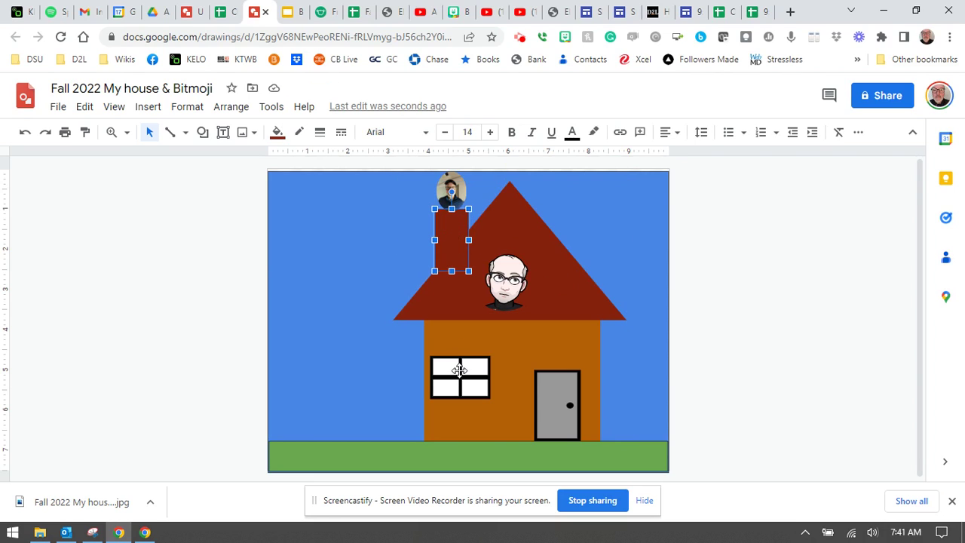
{"action": "left_click", "coordinate": [514, 339]}
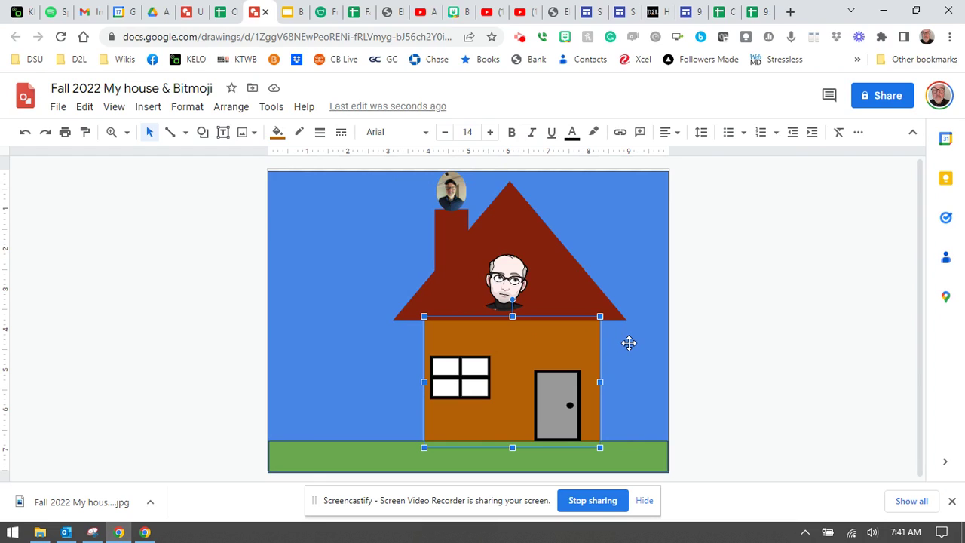
{"action": "left_click", "coordinate": [335, 295]}
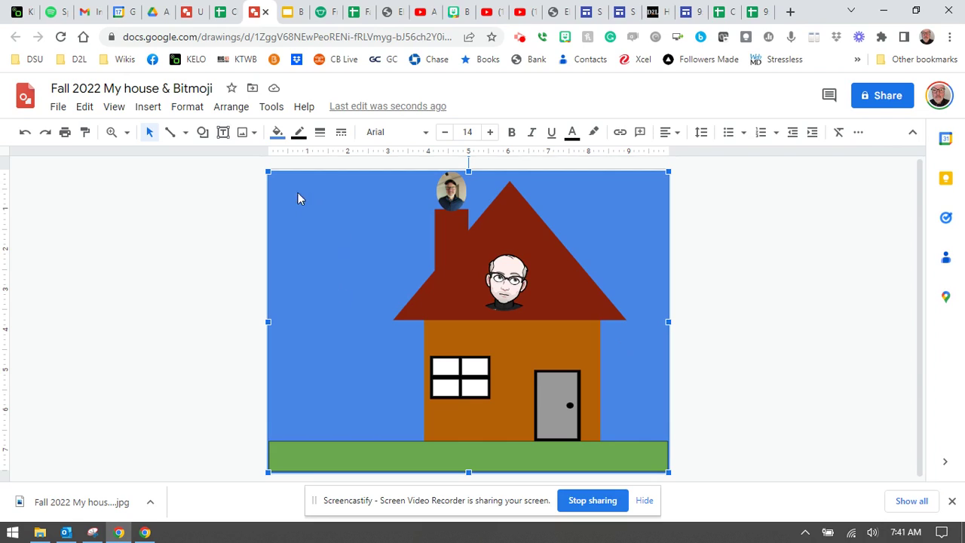
{"action": "left_click", "coordinate": [479, 237]}
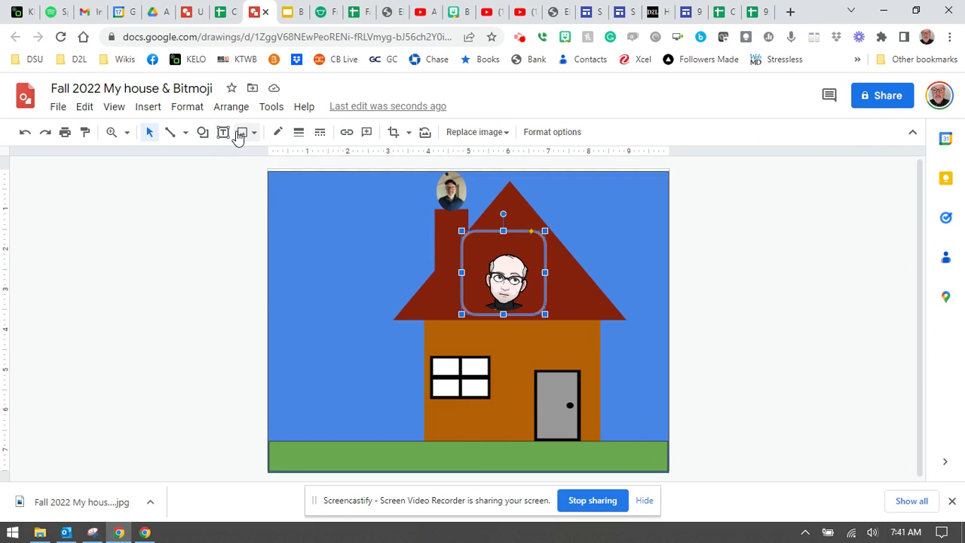
{"action": "left_click", "coordinate": [426, 304]}
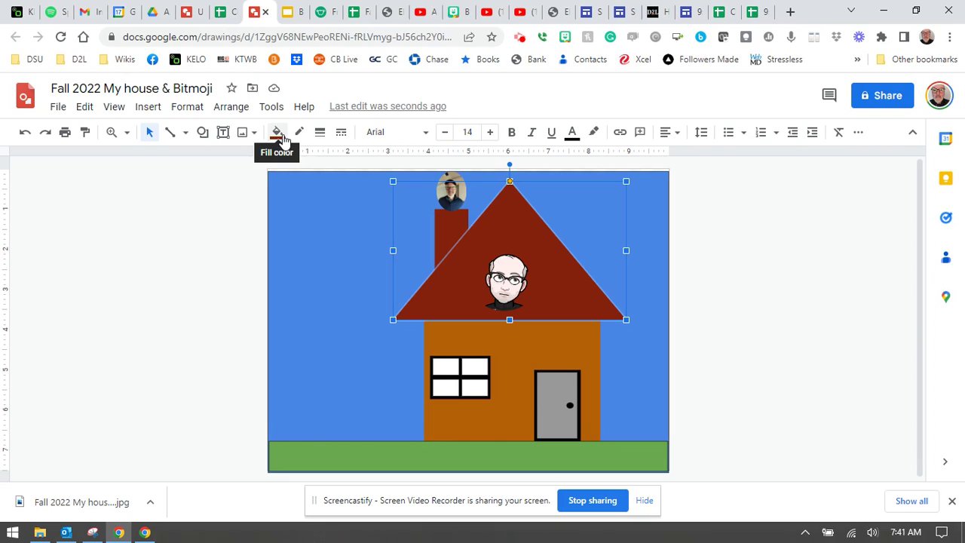
{"action": "left_click", "coordinate": [555, 407]}
{"action": "mouse_move", "coordinate": [558, 406]}
{"action": "left_mouse_down"}
{"action": "mouse_move", "coordinate": [586, 383]}
{"action": "mouse_move", "coordinate": [555, 407]}
{"action": "mouse_move", "coordinate": [571, 412]}
{"action": "left_mouse_up"}
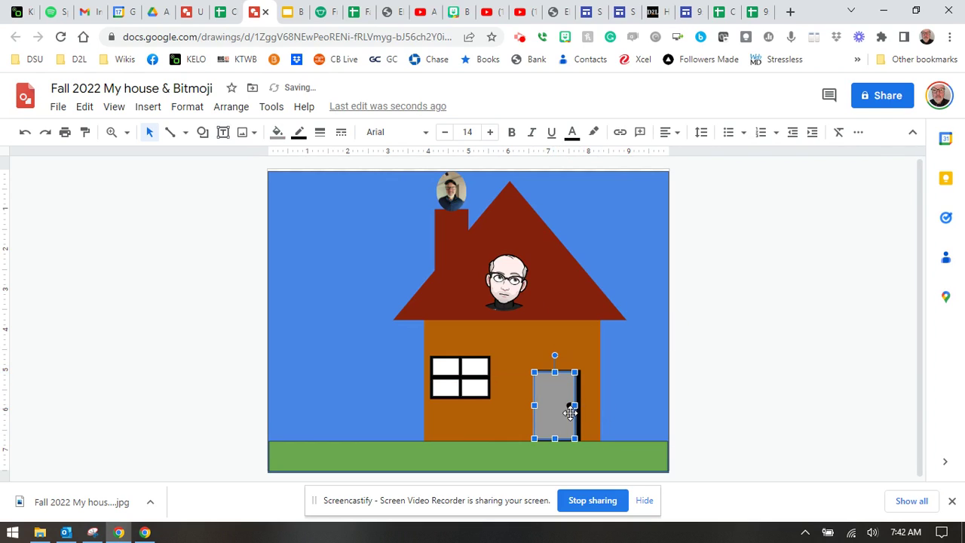
{"action": "left_click", "coordinate": [567, 405]}
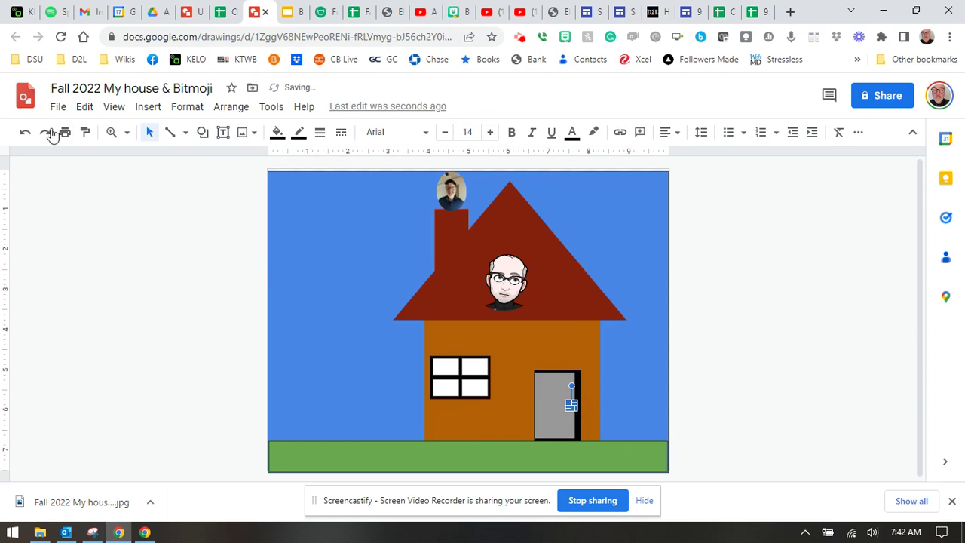
{"action": "left_click", "coordinate": [25, 133]}
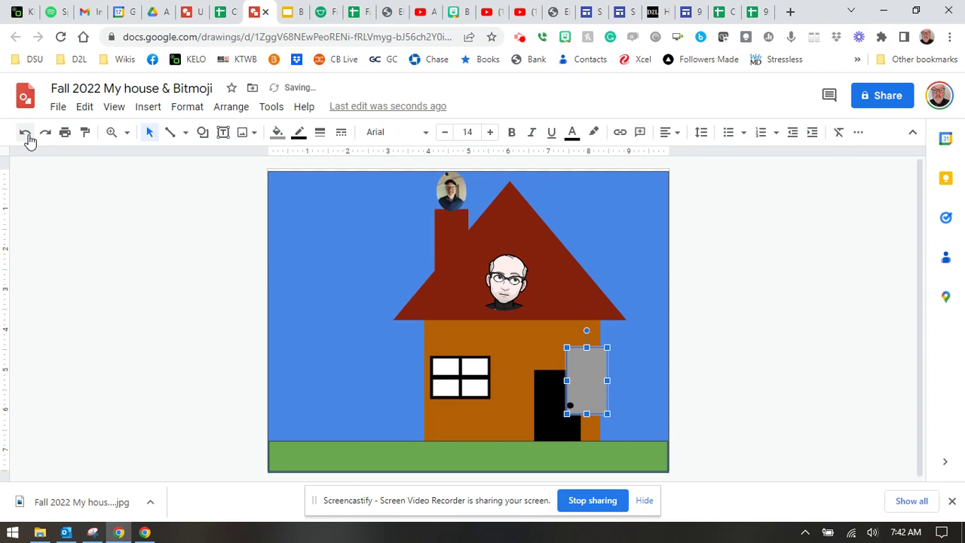
{"action": "left_click", "coordinate": [26, 134]}
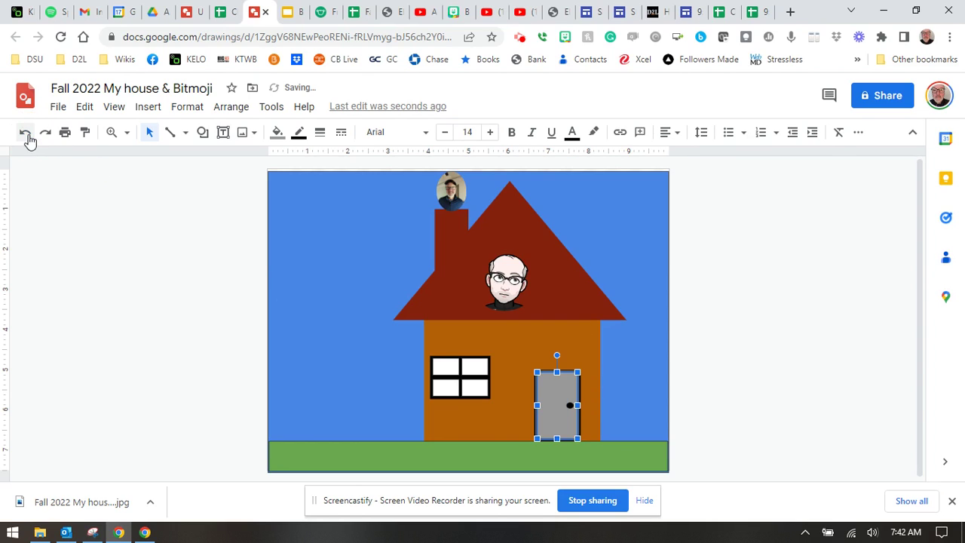
{"action": "left_click", "coordinate": [780, 411]}
{"action": "left_click", "coordinate": [570, 405]}
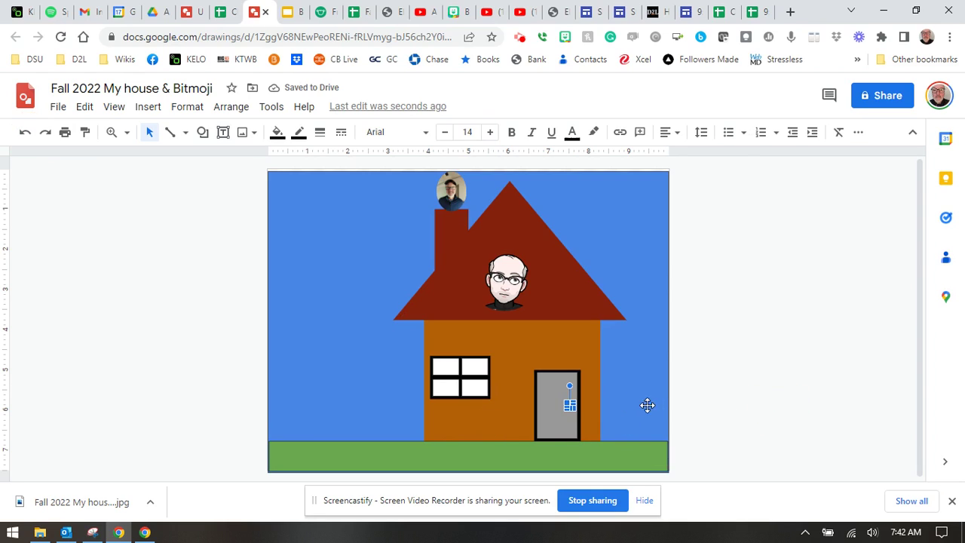
{"action": "left_click", "coordinate": [749, 399]}
{"action": "left_click", "coordinate": [472, 385]}
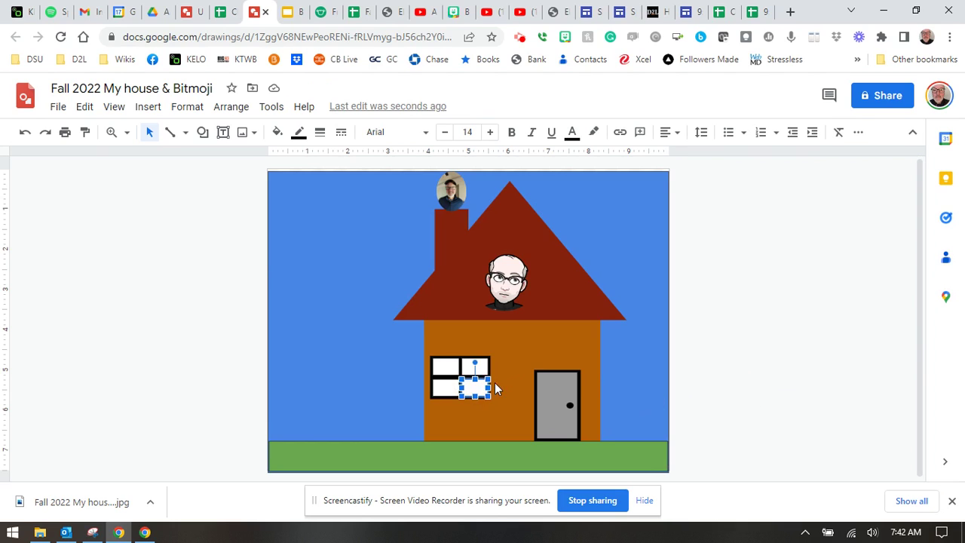
{"action": "left_click", "coordinate": [482, 414]}
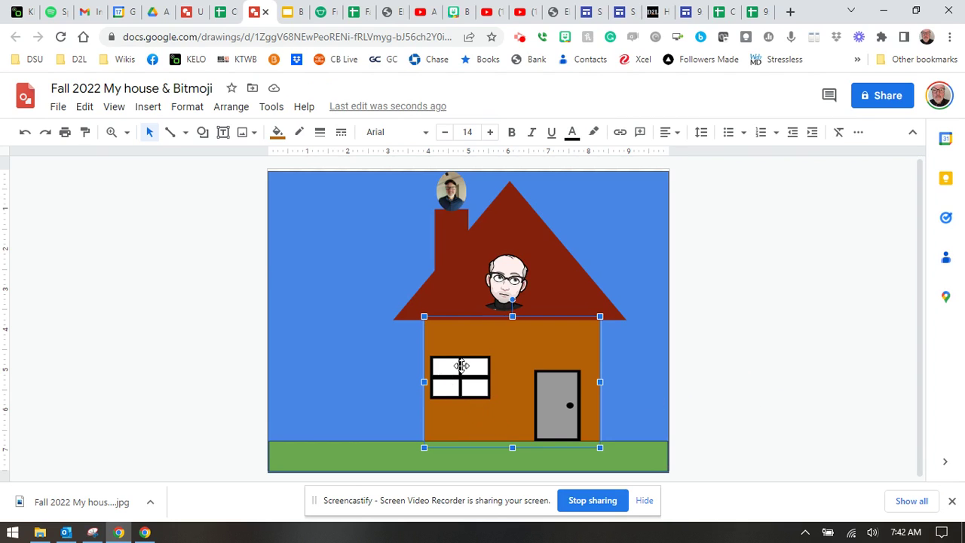
{"action": "left_click", "coordinate": [469, 367]}
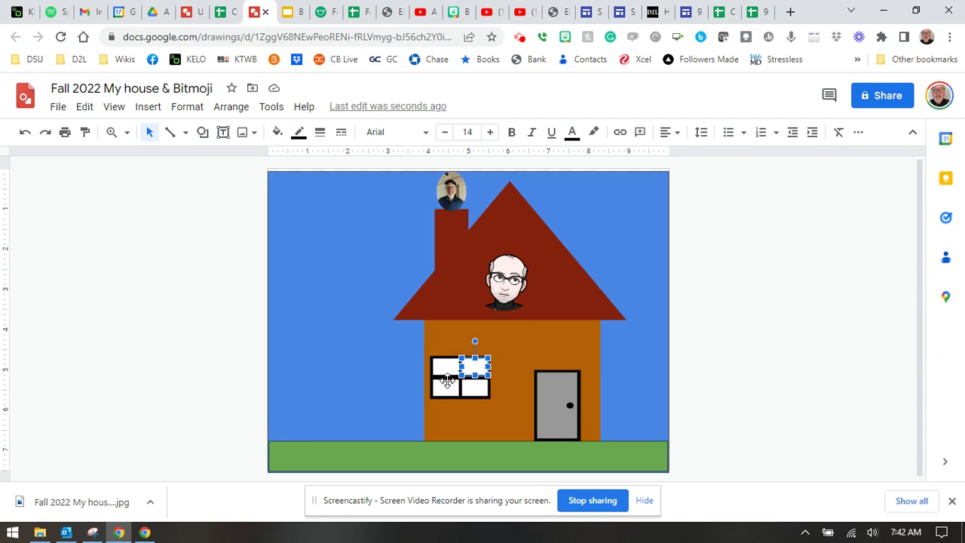
{"action": "left_click", "coordinate": [447, 381]}
{"action": "left_click", "coordinate": [462, 426]}
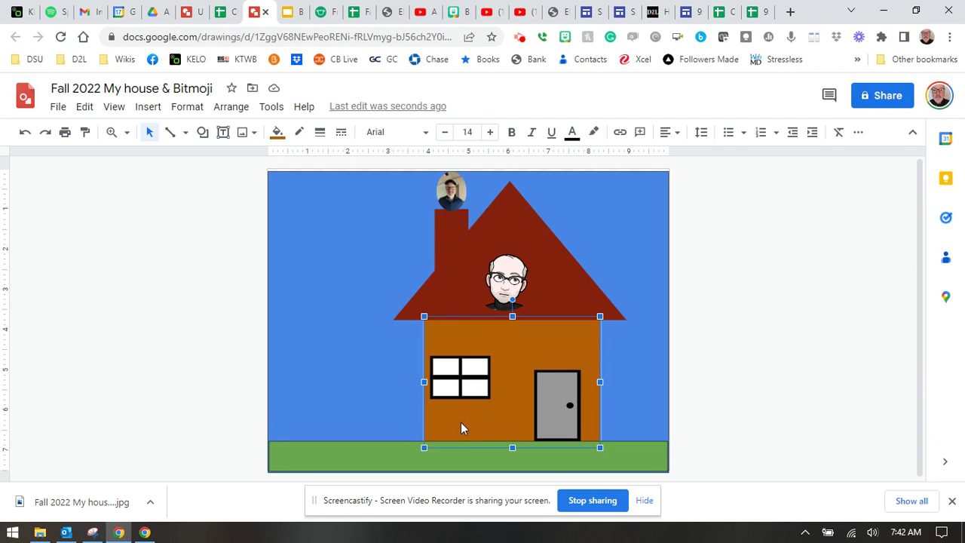
{"action": "left_click", "coordinate": [386, 450]}
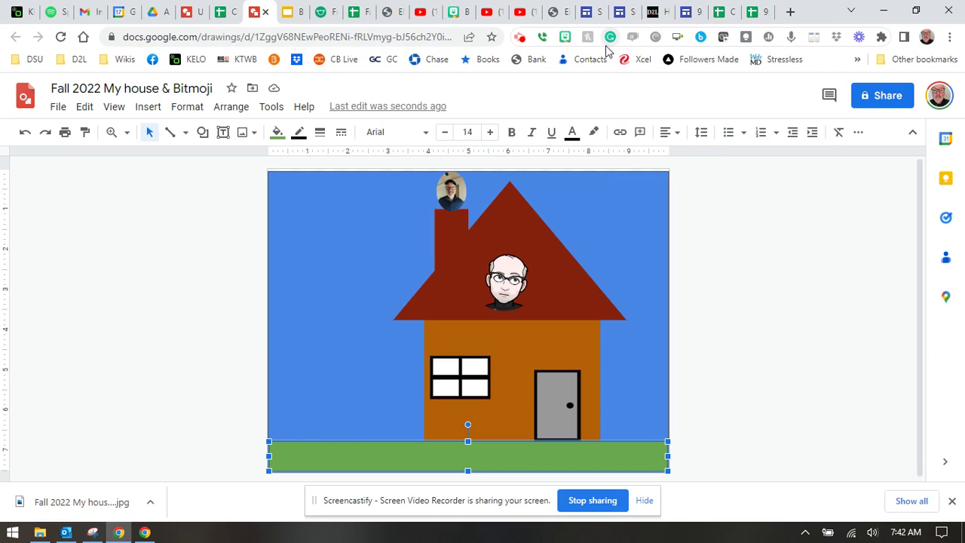
{"action": "left_click", "coordinate": [564, 38]}
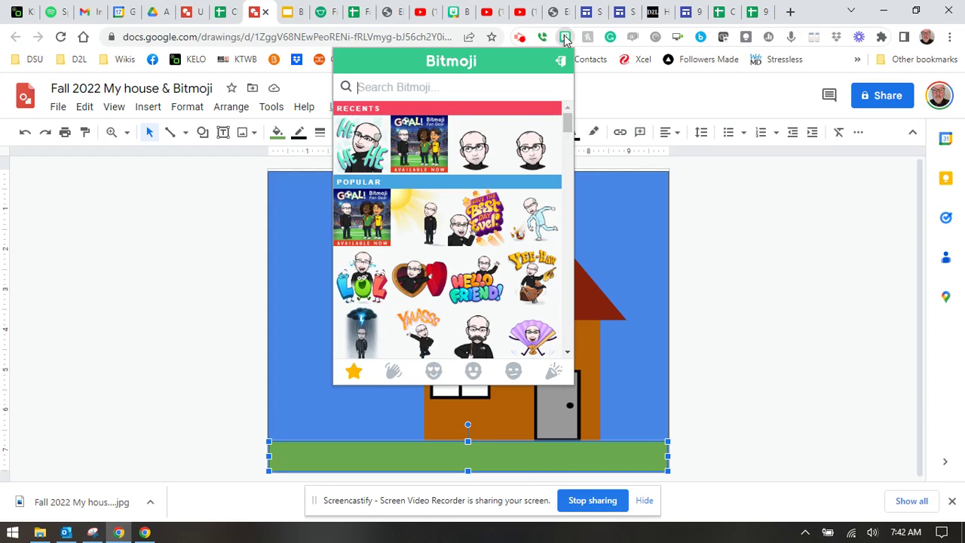
Step: Drop a Bitmoji face onto the canvas, shrink it and place it left of the house
{"action": "left_click_drag", "start_coordinate": [530, 145], "coordinate": [306, 245]}
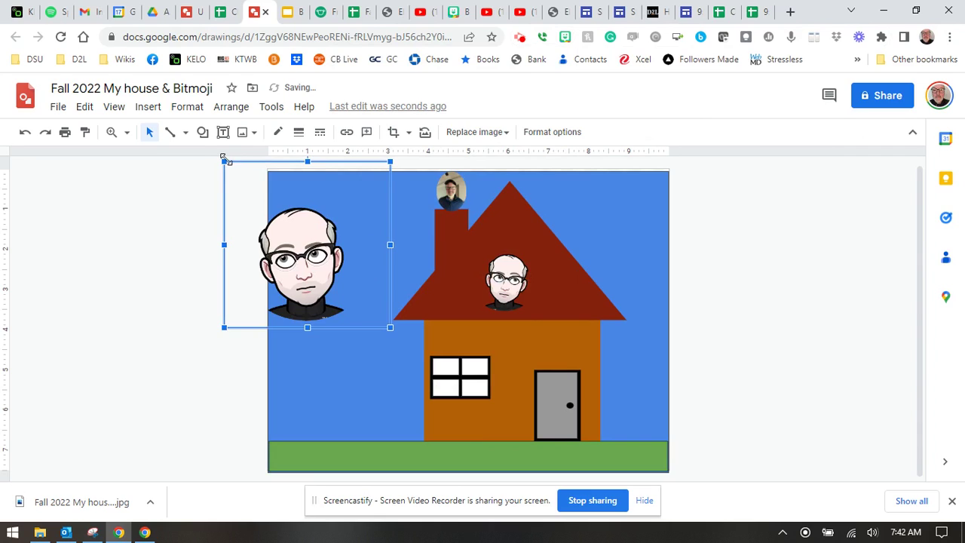
{"action": "left_click_drag", "start_coordinate": [232, 168], "coordinate": [289, 215]}
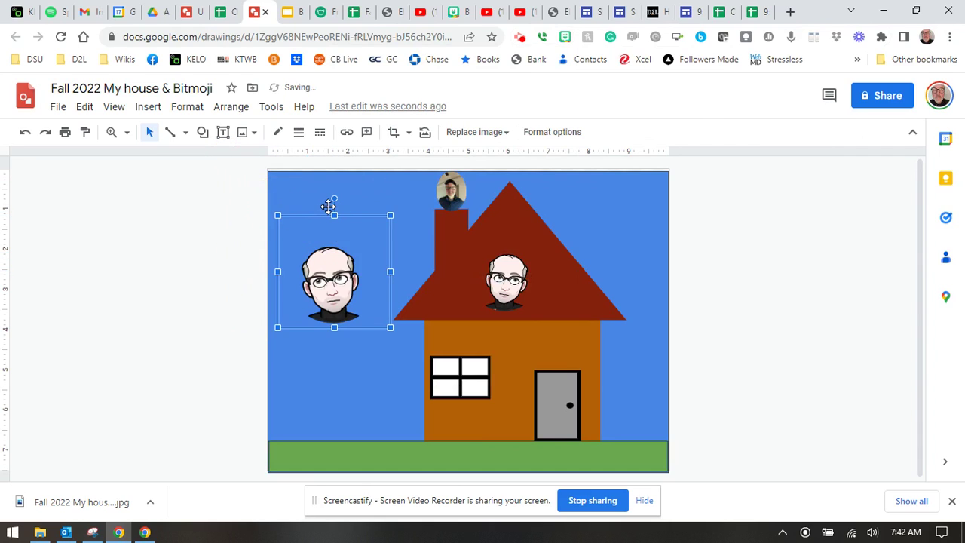
{"action": "mouse_move", "coordinate": [343, 265]}
{"action": "left_mouse_down"}
{"action": "mouse_move", "coordinate": [452, 268]}
{"action": "mouse_move", "coordinate": [329, 261]}
{"action": "left_mouse_up"}
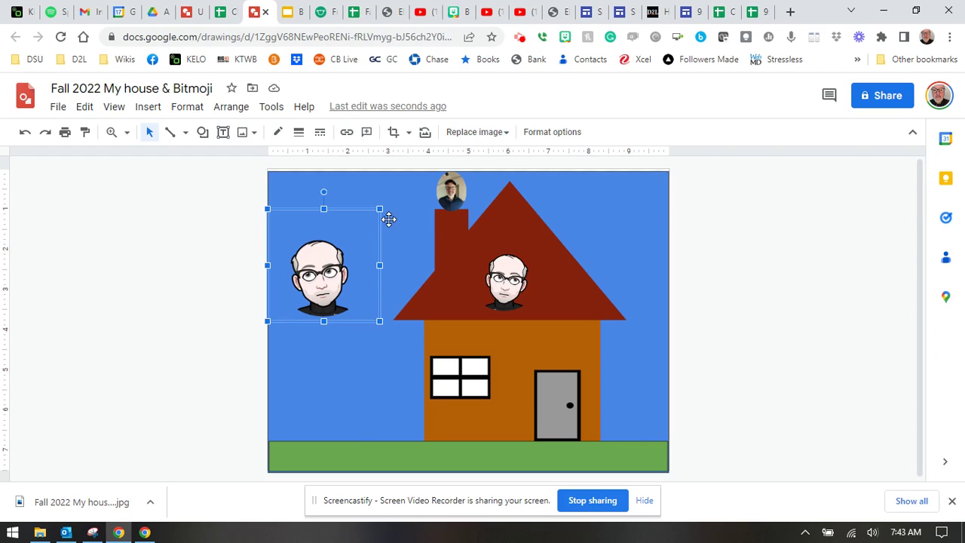
Step: Replace the new Bitmoji with the Aug 17 selfie from Google Photos
{"action": "left_click", "coordinate": [480, 135]}
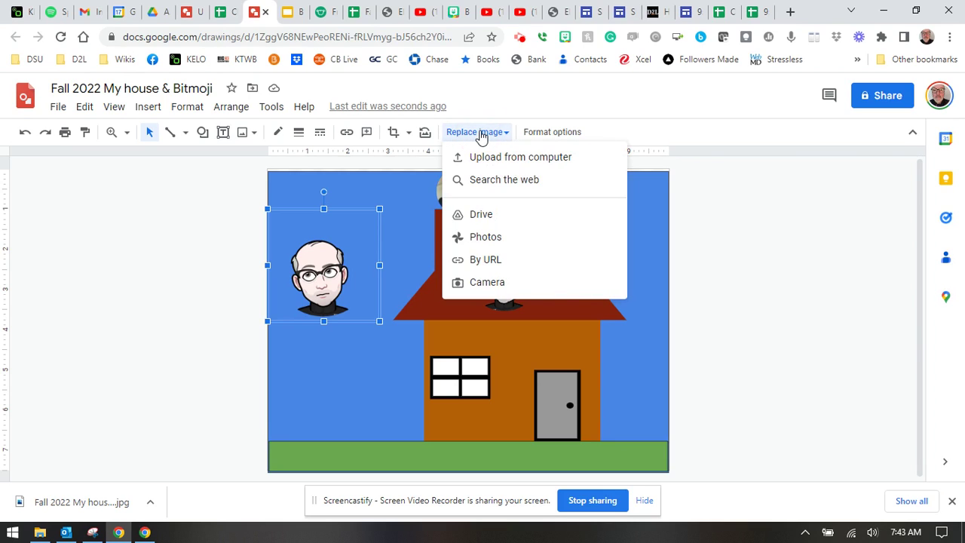
{"action": "left_click", "coordinate": [485, 240]}
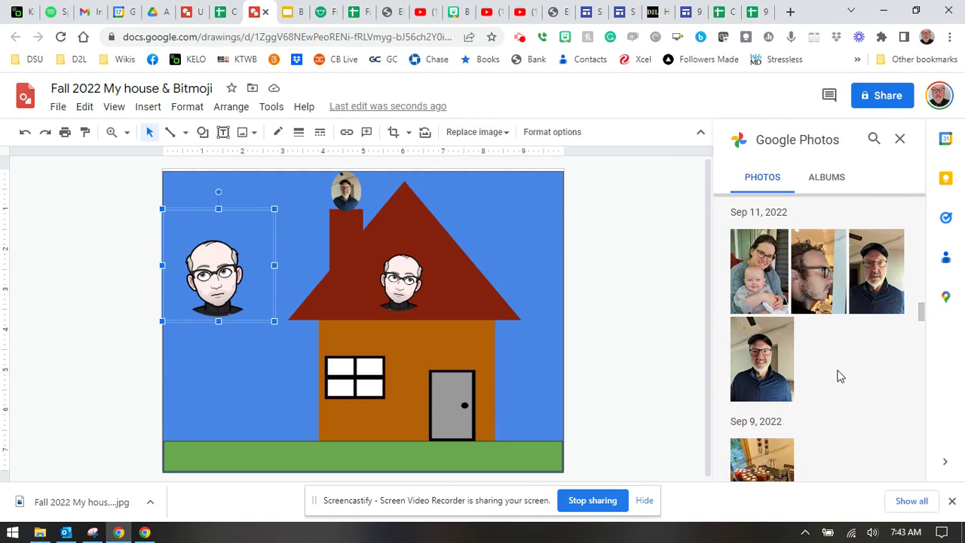
{"action": "scroll", "coordinate": [791, 347], "scroll_direction": "down", "scroll_amount": 1}
{"action": "scroll", "coordinate": [842, 341], "scroll_direction": "down", "scroll_amount": 3}
{"action": "scroll", "coordinate": [842, 341], "scroll_direction": "down", "scroll_amount": 4}
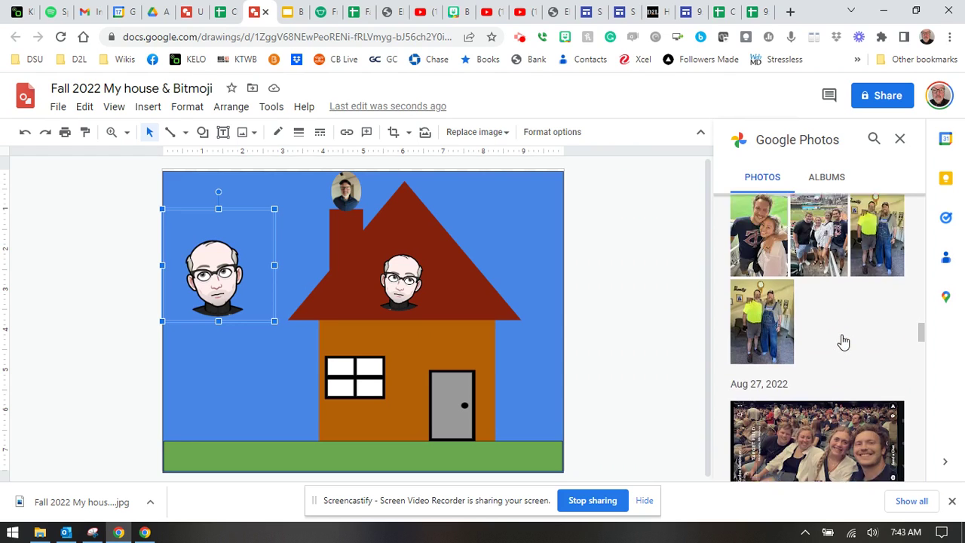
{"action": "scroll", "coordinate": [842, 341], "scroll_direction": "down", "scroll_amount": 2}
{"action": "scroll", "coordinate": [842, 341], "scroll_direction": "down", "scroll_amount": 2}
{"action": "scroll", "coordinate": [842, 341], "scroll_direction": "down", "scroll_amount": 3}
{"action": "scroll", "coordinate": [842, 341], "scroll_direction": "down", "scroll_amount": 3}
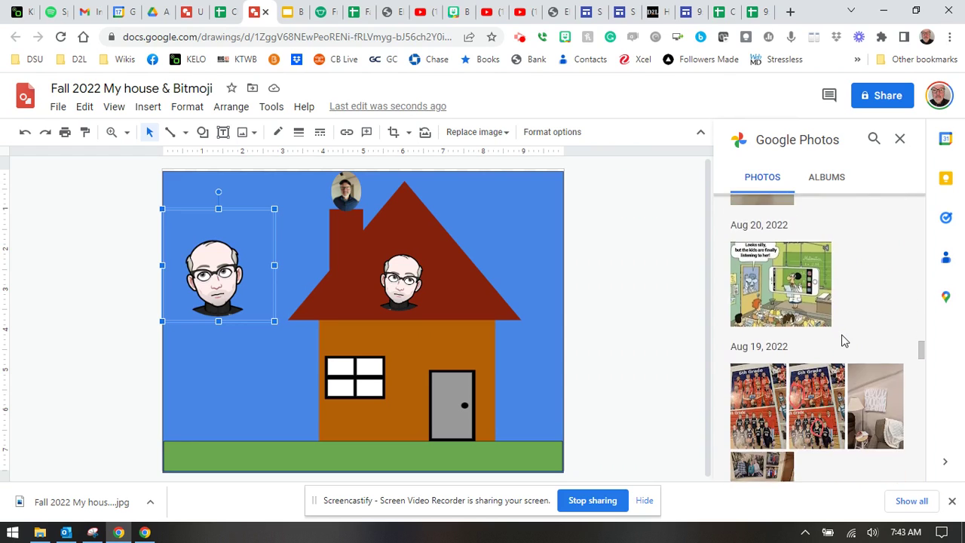
{"action": "scroll", "coordinate": [842, 341], "scroll_direction": "down", "scroll_amount": 3}
{"action": "scroll", "coordinate": [844, 343], "scroll_direction": "down", "scroll_amount": 1}
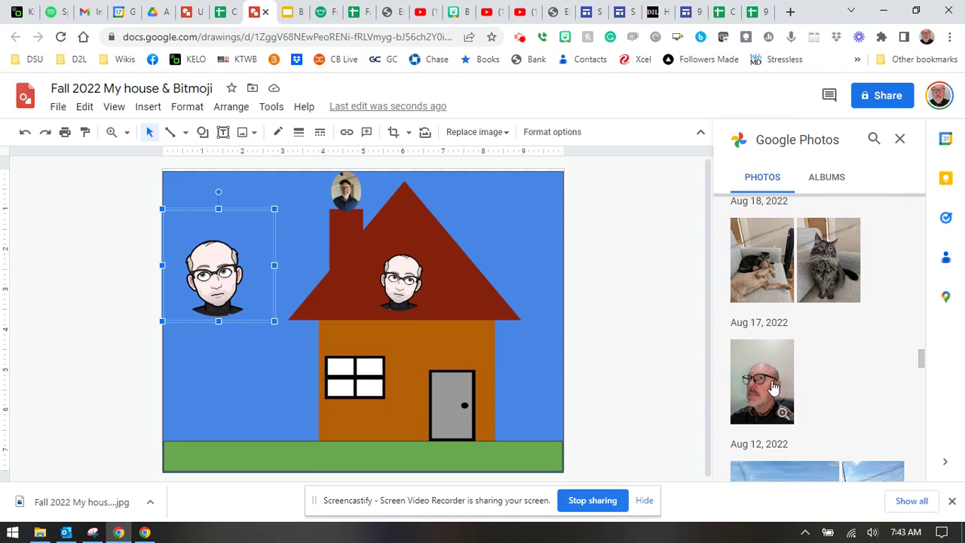
{"action": "left_click", "coordinate": [766, 392]}
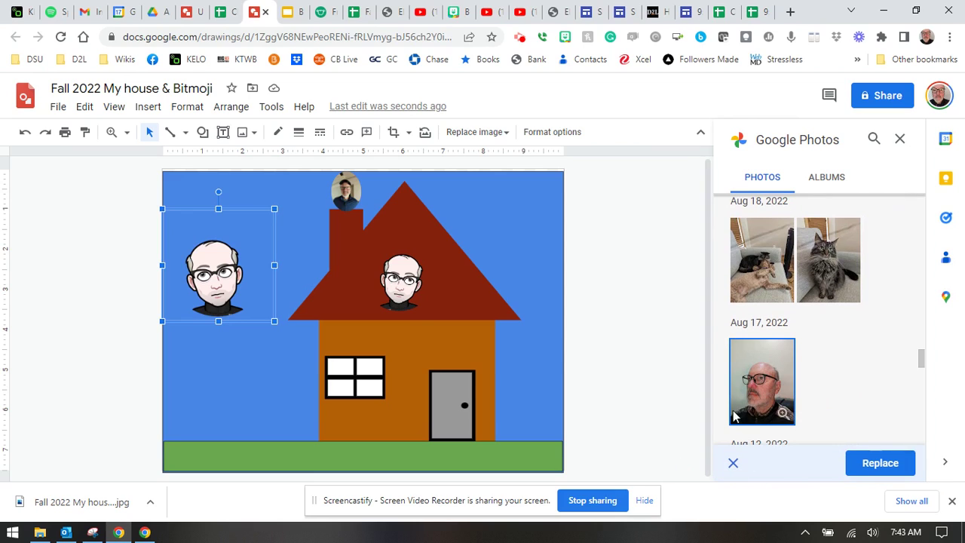
{"action": "left_click", "coordinate": [871, 465]}
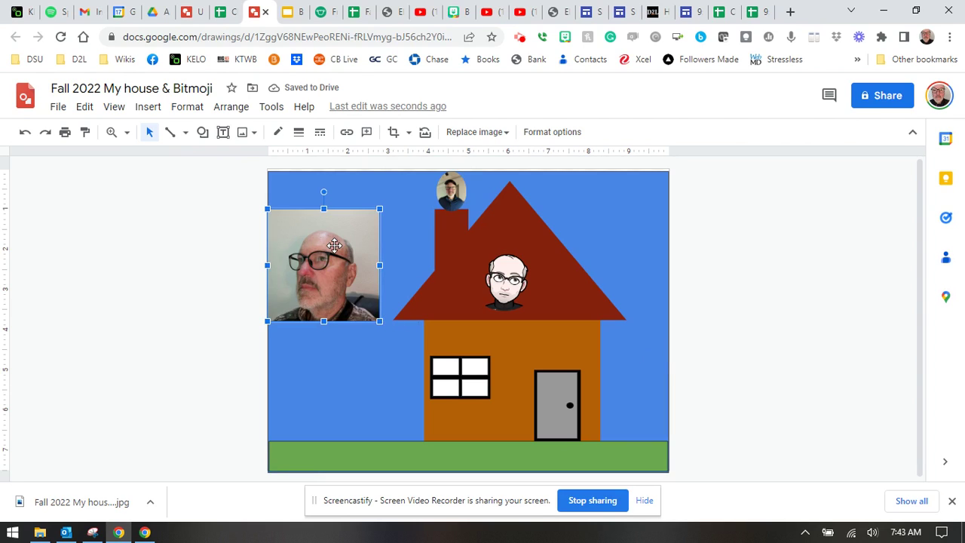
Step: Mask the selfie photo into a circle shape
{"action": "left_click", "coordinate": [408, 135]}
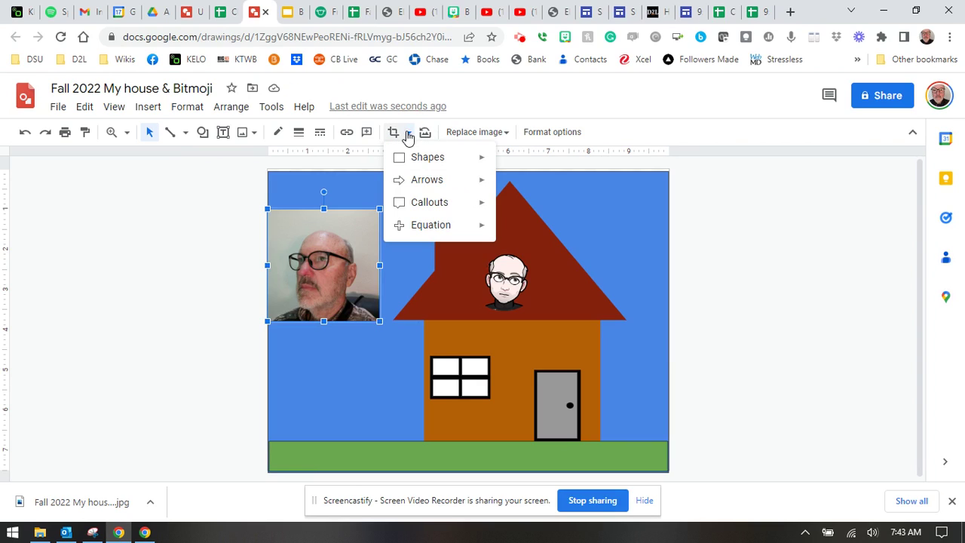
{"action": "mouse_move", "coordinate": [427, 156]}
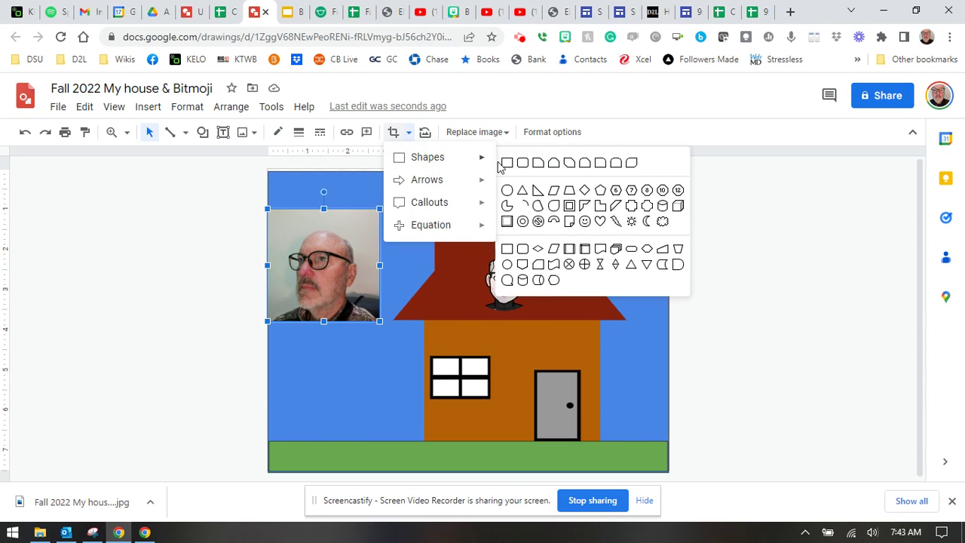
{"action": "left_click", "coordinate": [507, 192]}
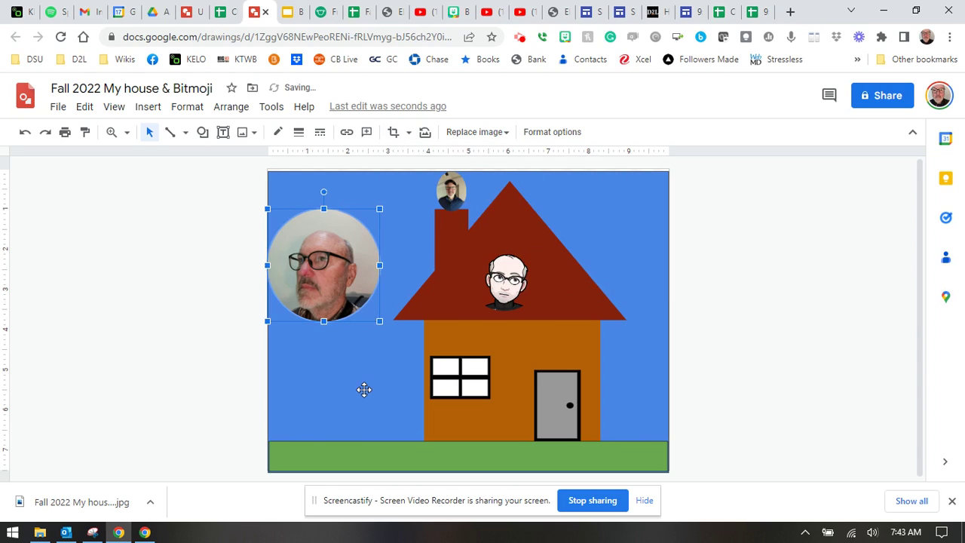
{"action": "left_click", "coordinate": [328, 377]}
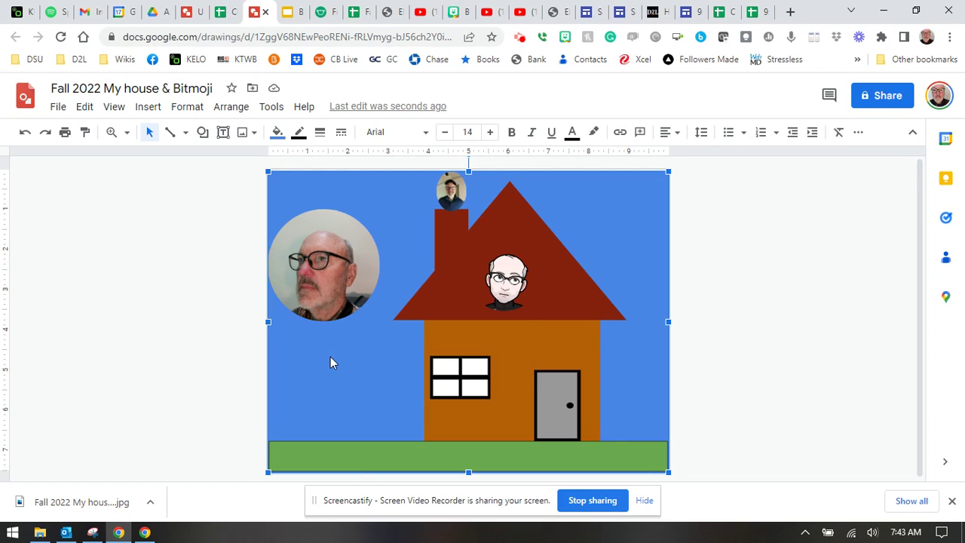
Step: Save the drawing as JPEG 'Fall 2022 My house & Bitmoji (2)' in the EDFN 365 folder
{"action": "left_click", "coordinate": [58, 107]}
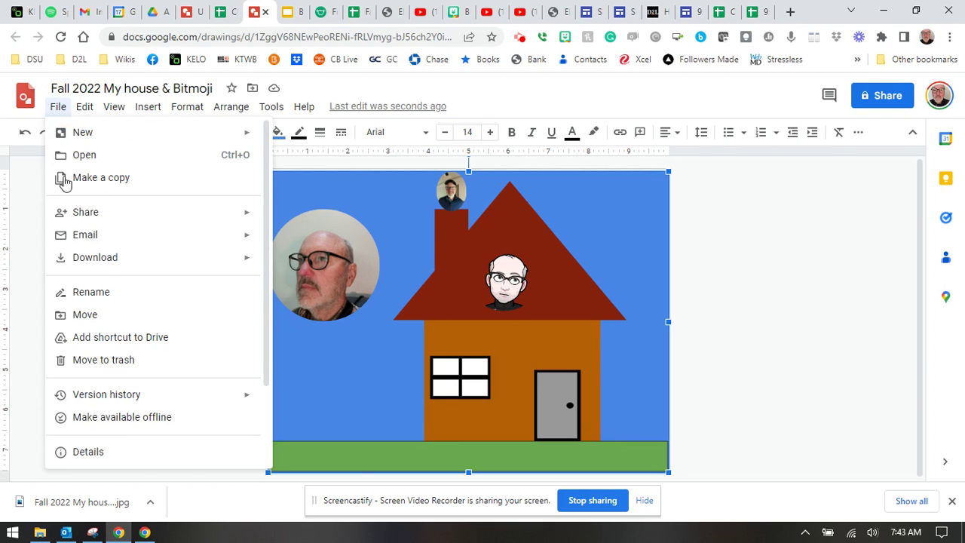
{"action": "mouse_move", "coordinate": [95, 257]}
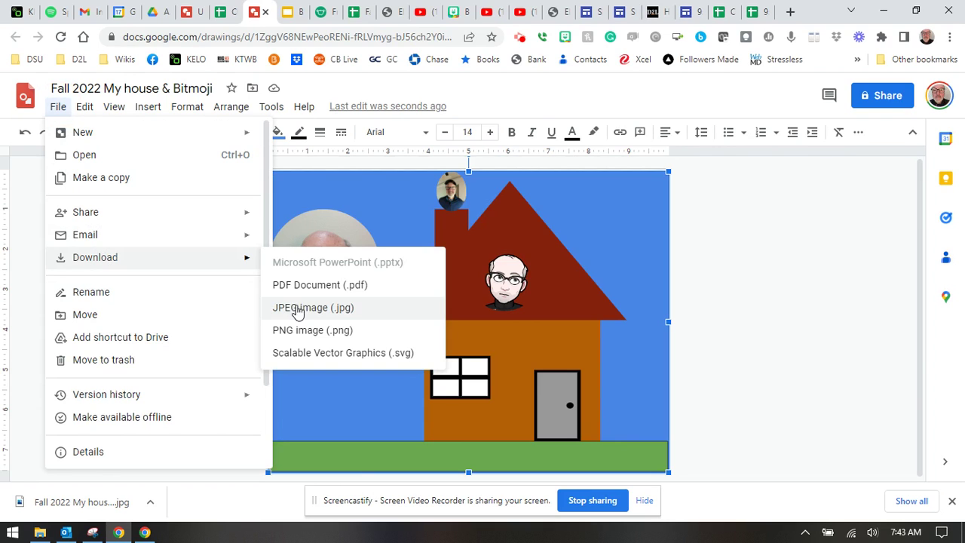
{"action": "left_click", "coordinate": [296, 307]}
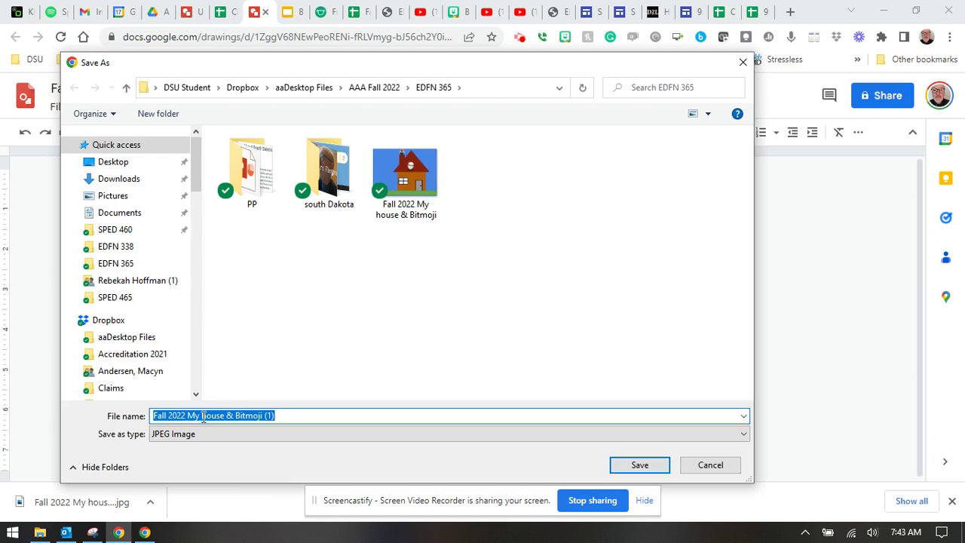
{"action": "left_click", "coordinate": [202, 416]}
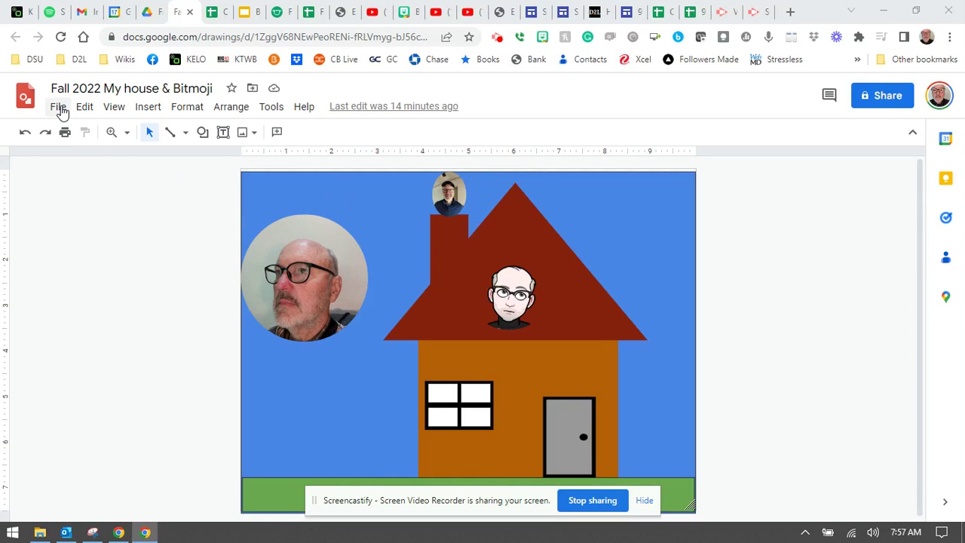
{"action": "left_click", "coordinate": [58, 107]}
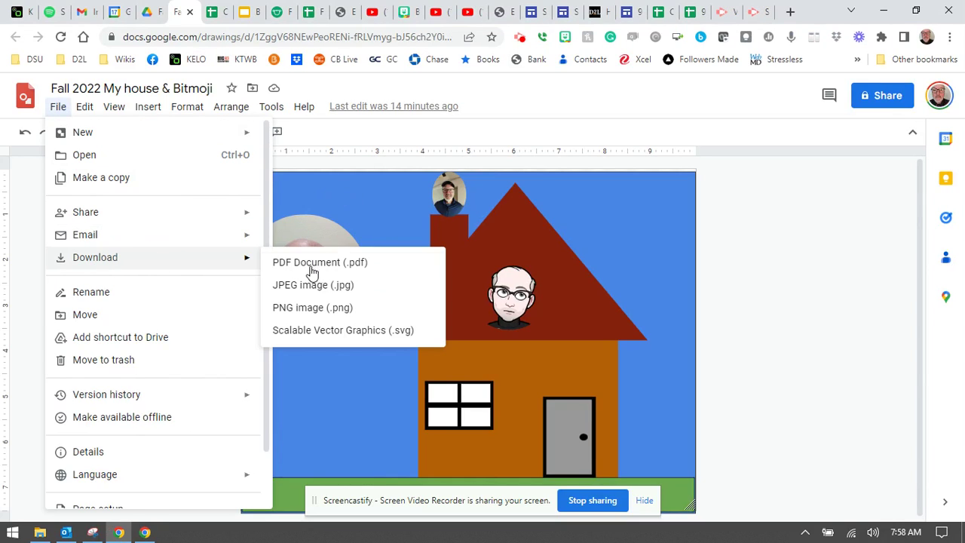
{"action": "mouse_move", "coordinate": [95, 257]}
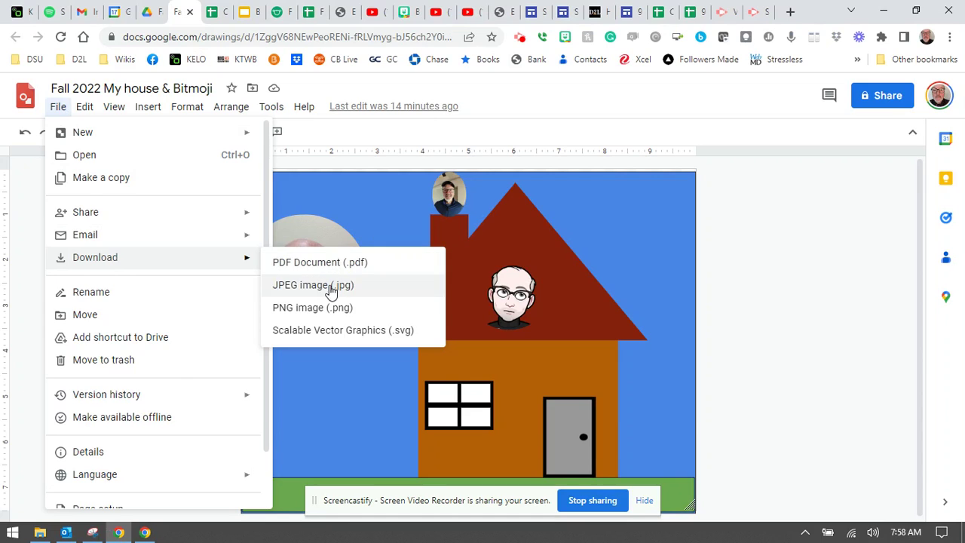
{"action": "left_click", "coordinate": [332, 290]}
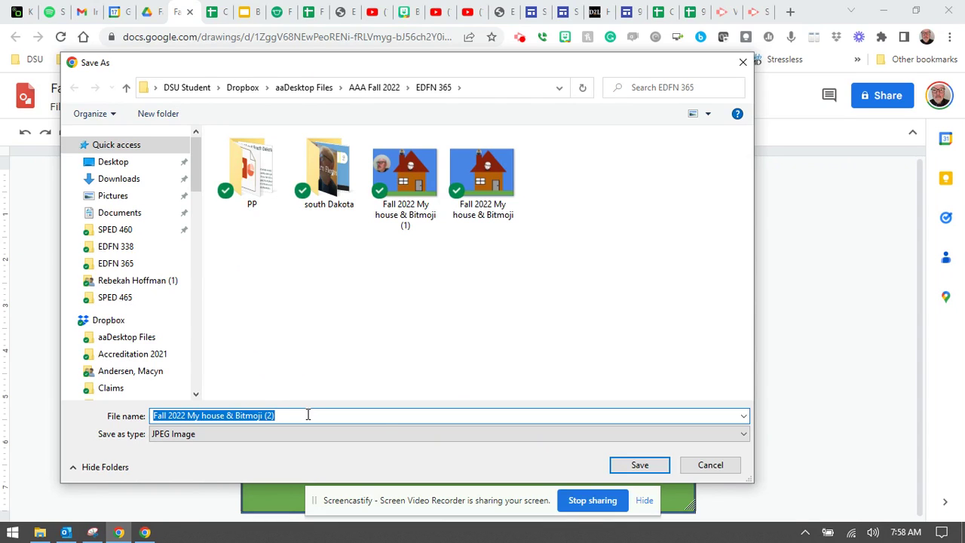
{"action": "left_click", "coordinate": [637, 464]}
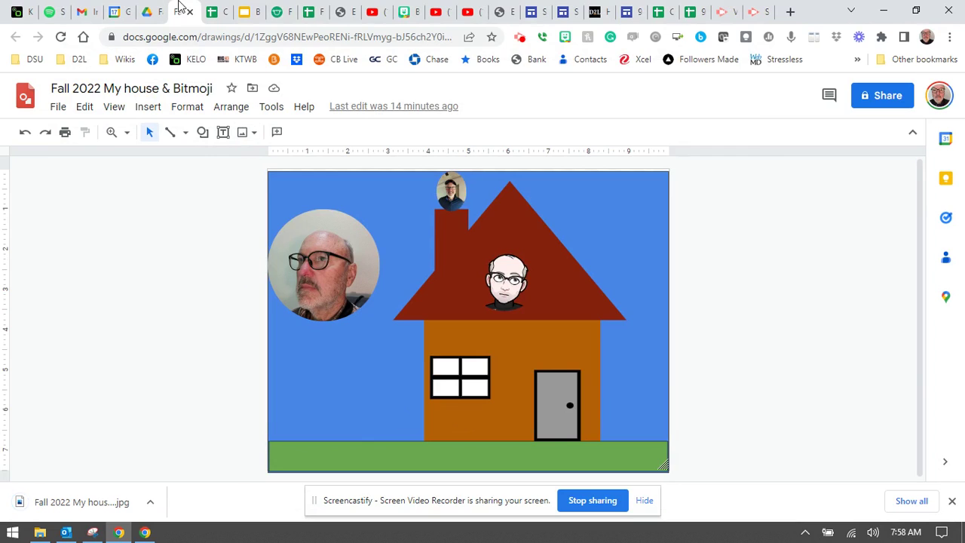
Step: Title slide 4 'Dr. Tim Fiegen' in the Bitmoji Fall 2022 presentation
{"action": "left_click", "coordinate": [251, 12]}
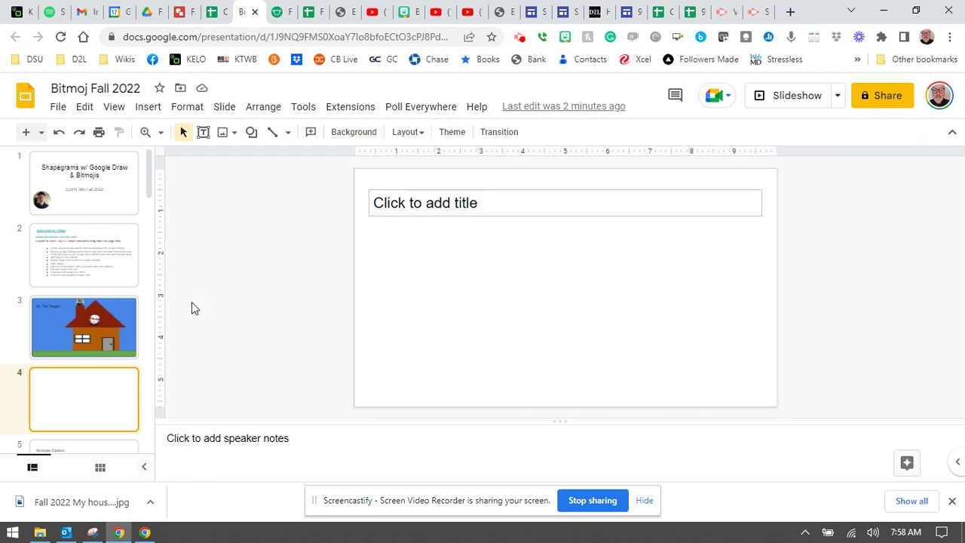
{"action": "left_click", "coordinate": [405, 203]}
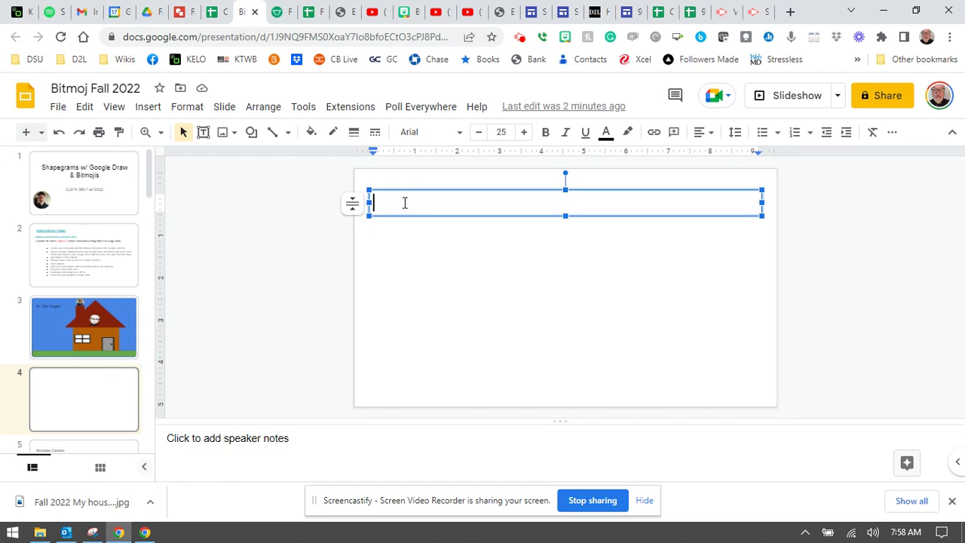
{"action": "type", "text": "Dr. T"}
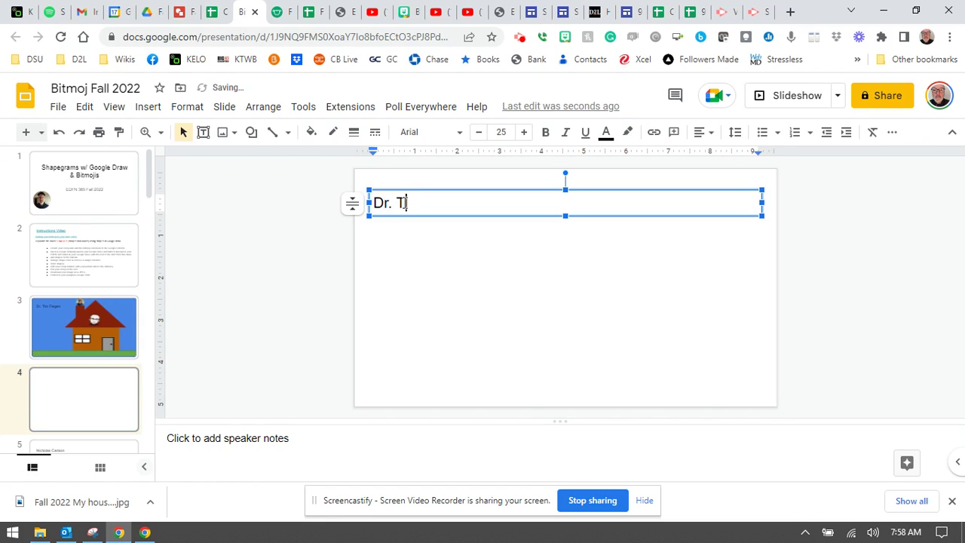
{"action": "type", "text": "im Fiegen"}
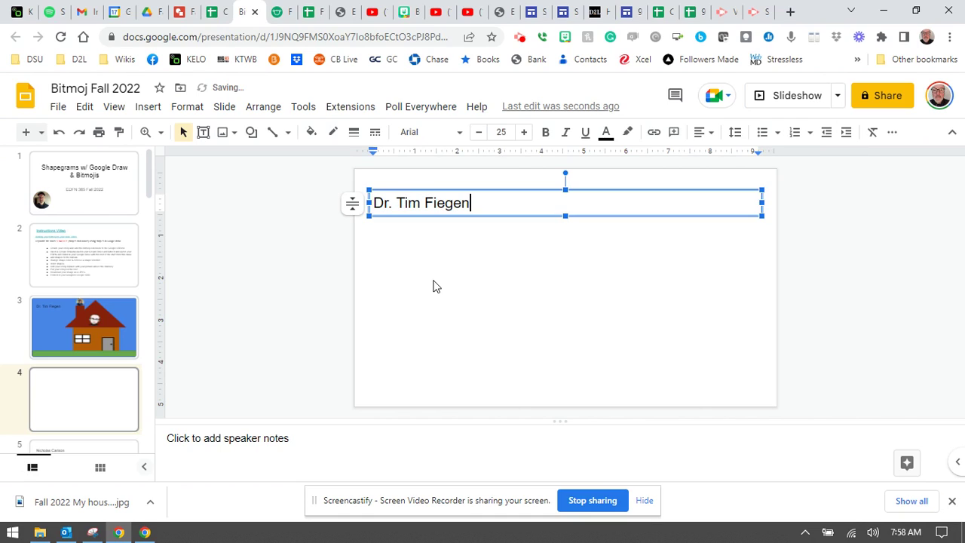
{"action": "left_click", "coordinate": [438, 283]}
Step: Set slide 4's background to the Fall 2022 My house & Bitmoji (2) image
{"action": "left_click", "coordinate": [364, 133]}
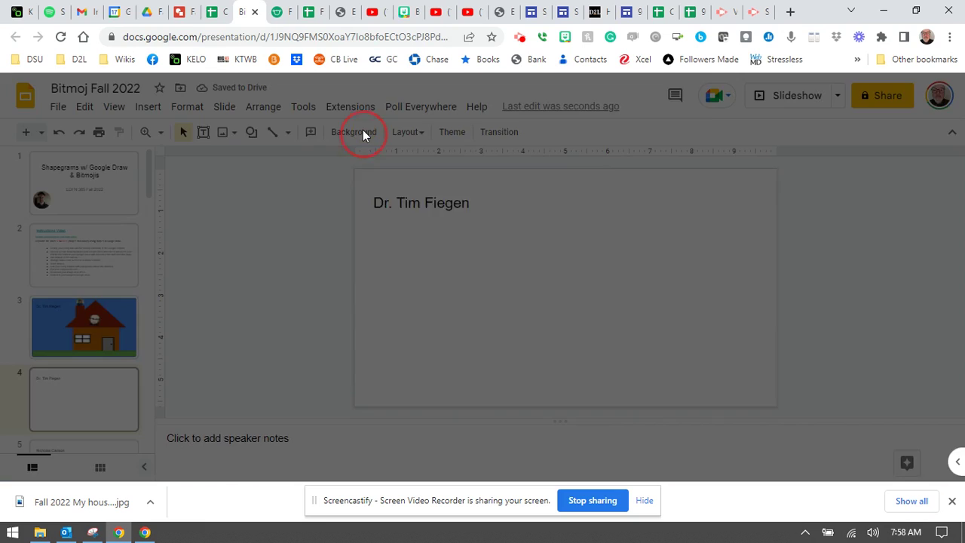
{"action": "left_click", "coordinate": [556, 292]}
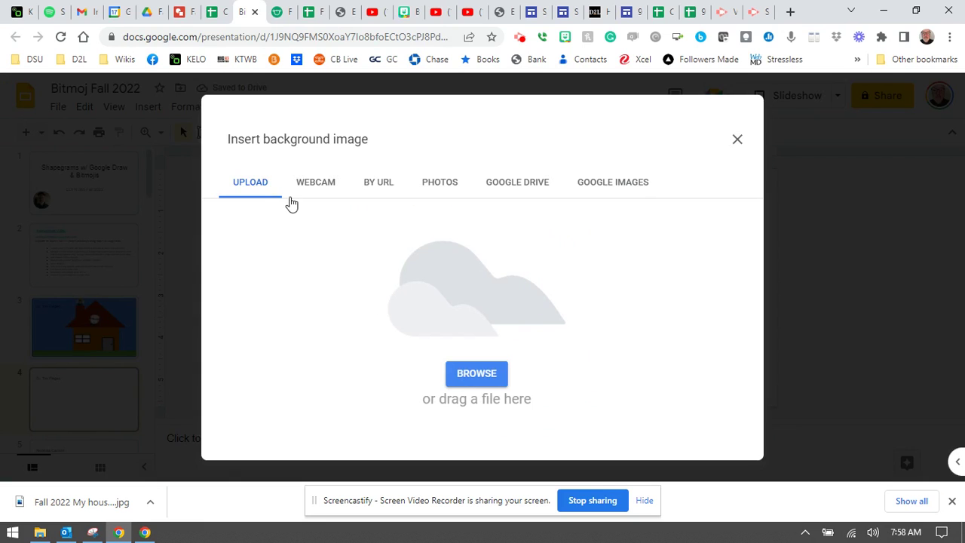
{"action": "left_click", "coordinate": [491, 377]}
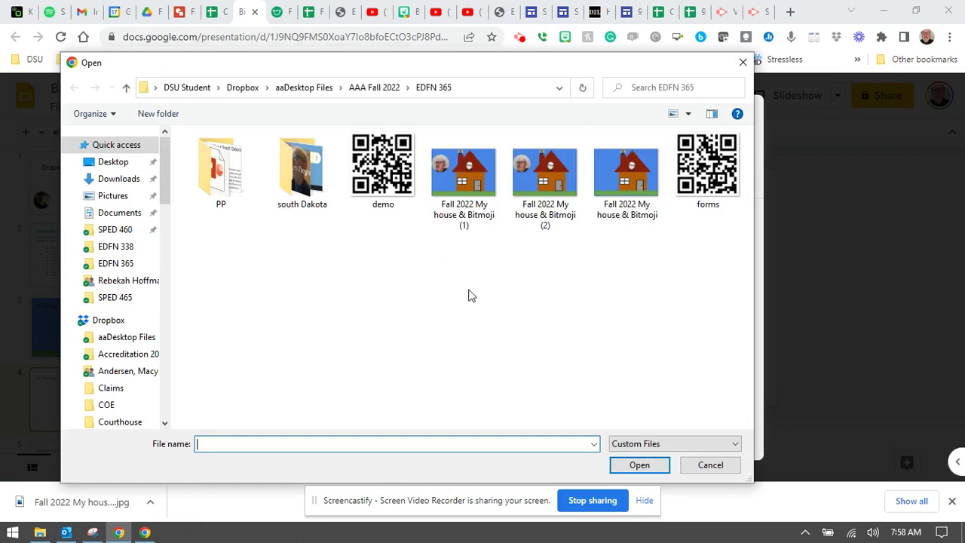
{"action": "left_click", "coordinate": [544, 173]}
{"action": "left_click", "coordinate": [636, 464]}
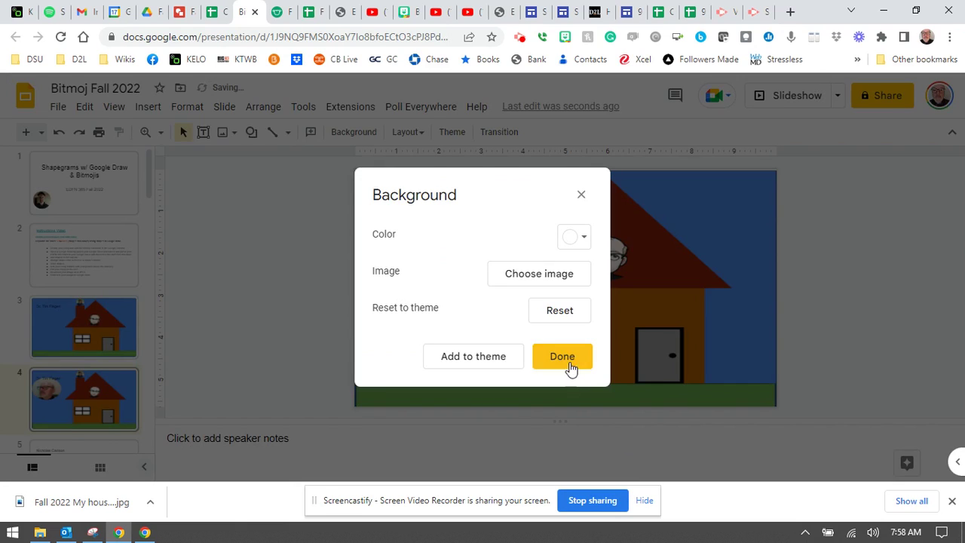
Step: Preview the slide with its new house background as a full-screen slideshow
{"action": "left_click", "coordinate": [569, 360]}
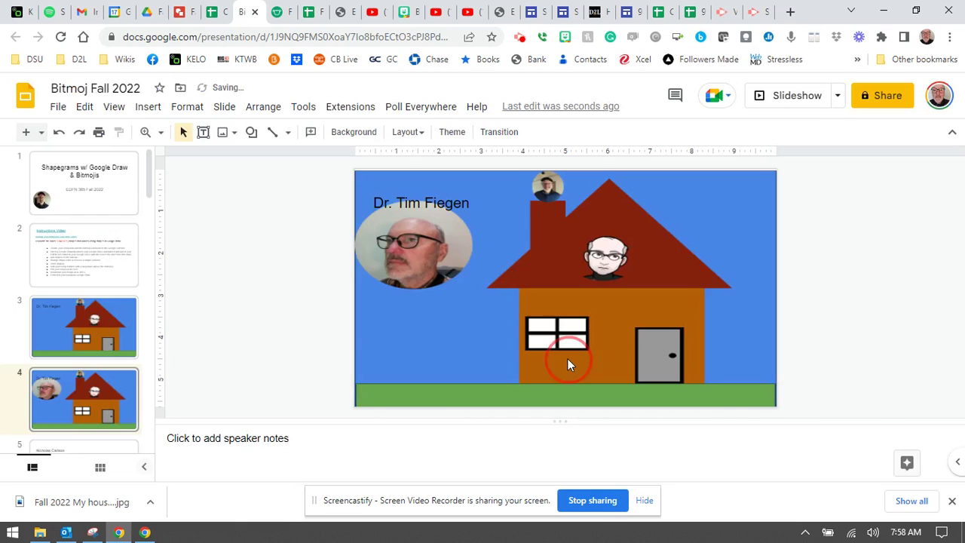
{"action": "left_click", "coordinate": [797, 95]}
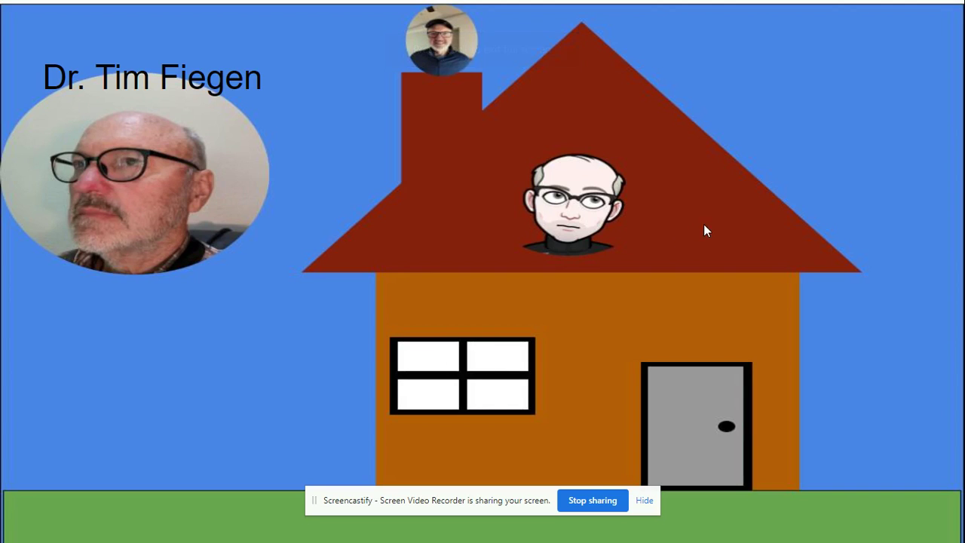
{"action": "mouse_move", "coordinate": [440, 39]}
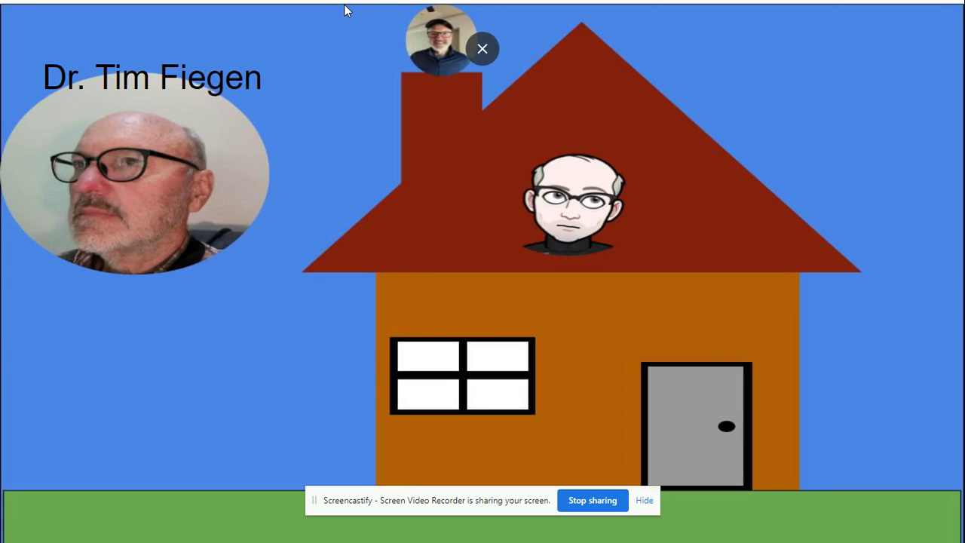
{"action": "key", "text": "Escape"}
{"action": "left_click", "coordinate": [410, 263]}
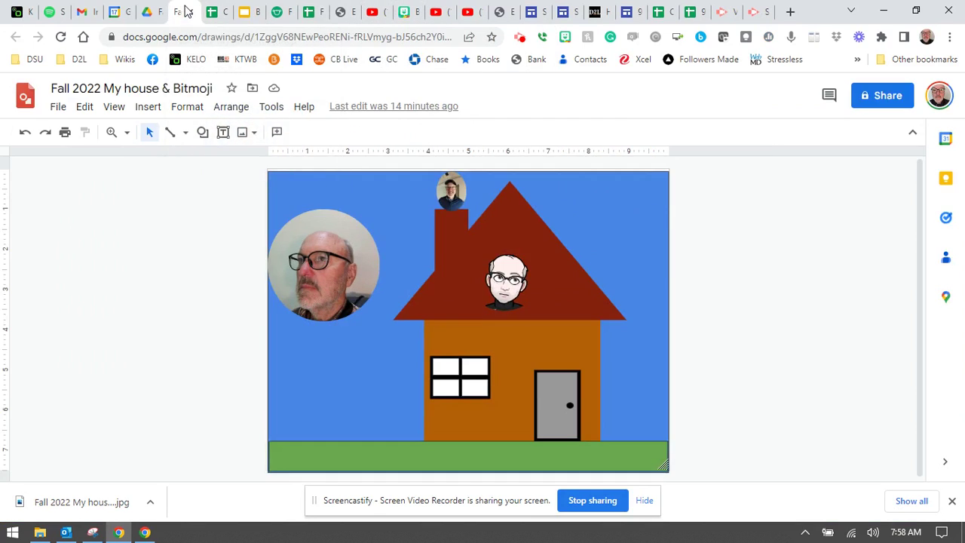
Step: Glance at the house drawing, then compare slides 3 and 4, ending on slide 3
{"action": "left_click", "coordinate": [183, 11]}
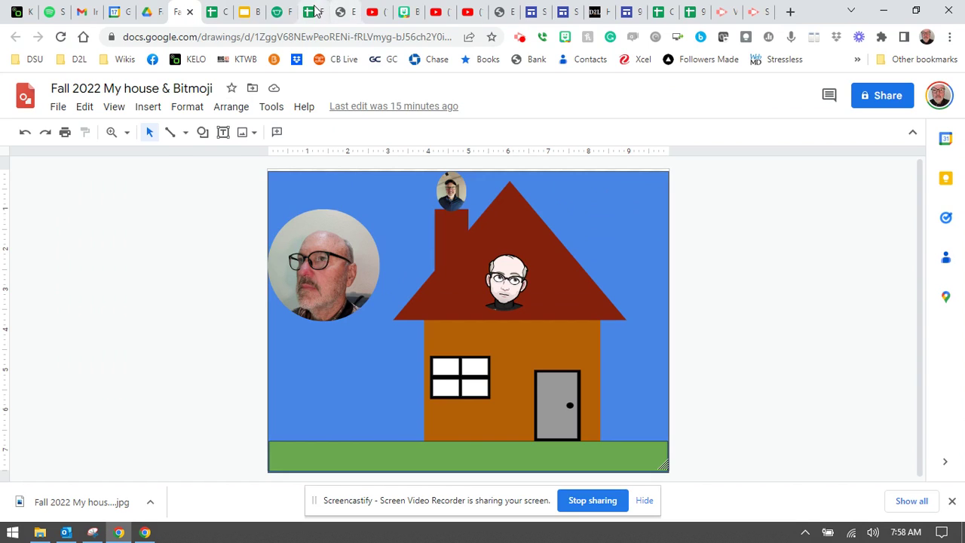
{"action": "left_click", "coordinate": [245, 11]}
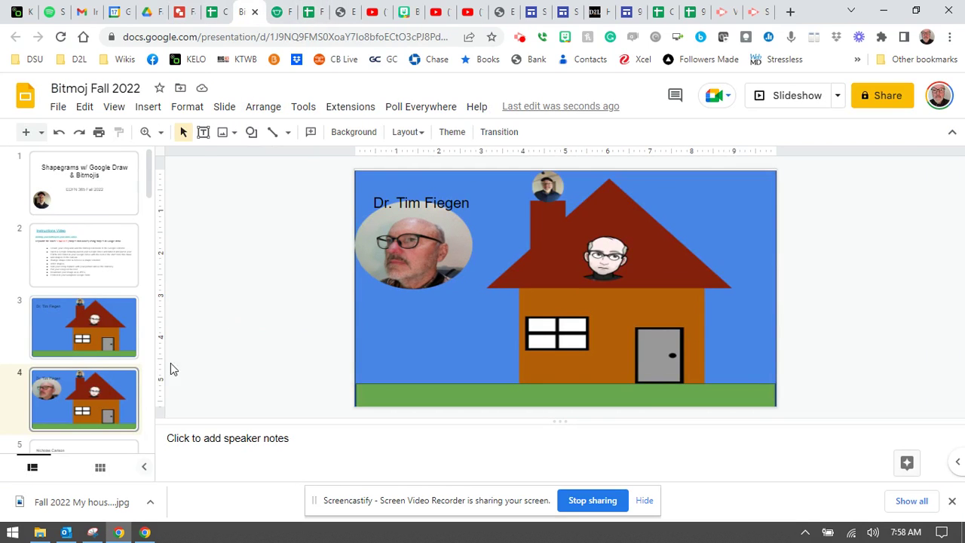
{"action": "left_click", "coordinate": [114, 346]}
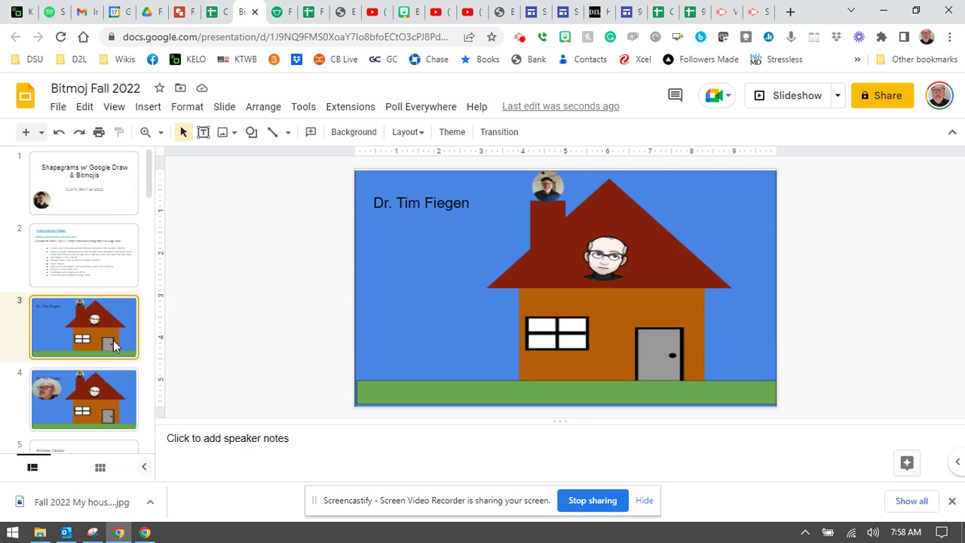
{"action": "left_click", "coordinate": [109, 411]}
{"action": "left_click", "coordinate": [99, 345]}
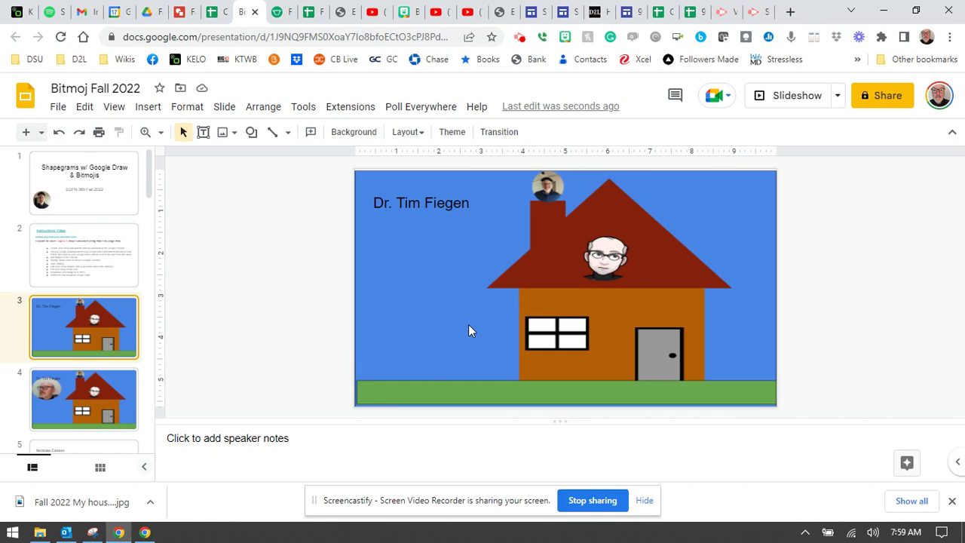
{"action": "left_click", "coordinate": [186, 12]}
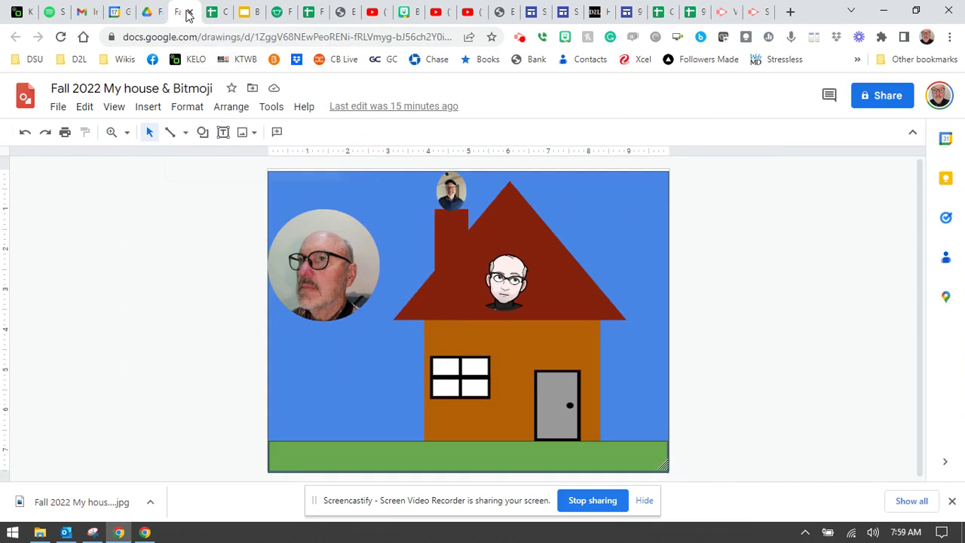